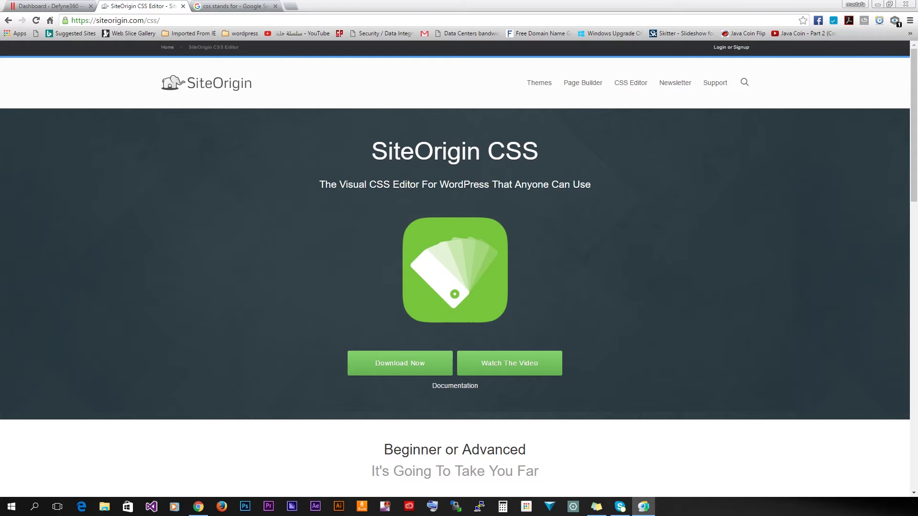
Check Google's definition of CSS as Cascading Style Sheet, then return to the Defyne360 dashboard
click(235, 6)
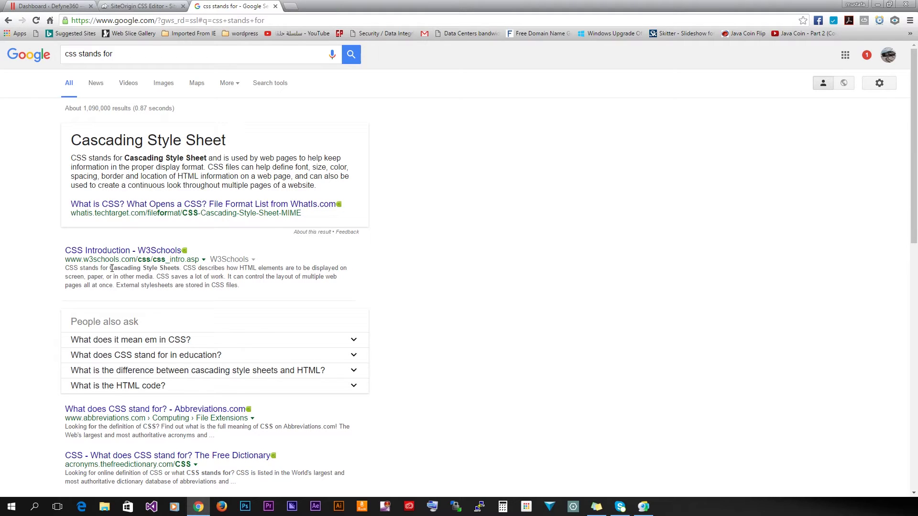
click(48, 6)
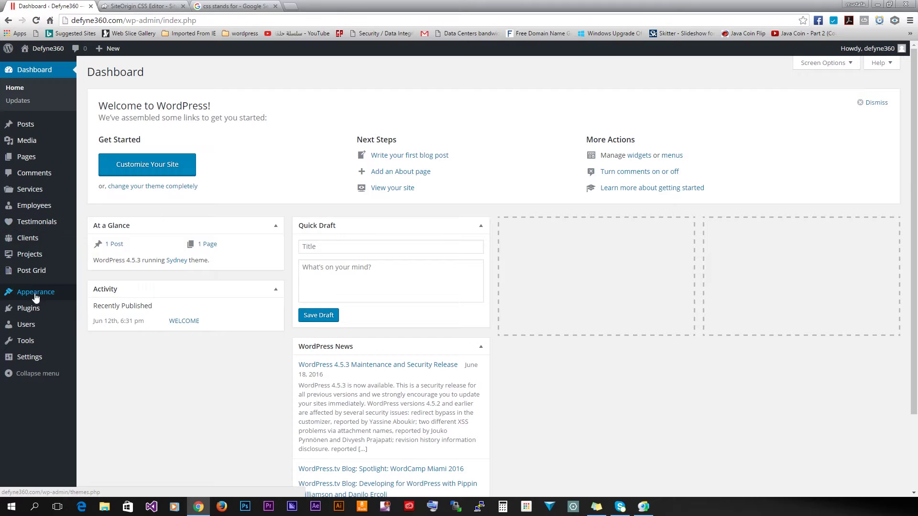
Open the Sydney theme's style.css stylesheet in the theme editor
mouse_move(35, 297)
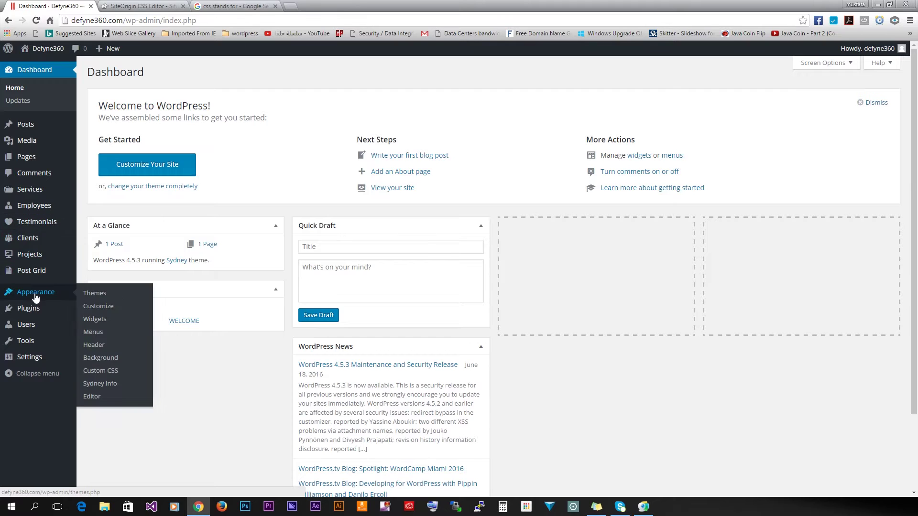
click(92, 397)
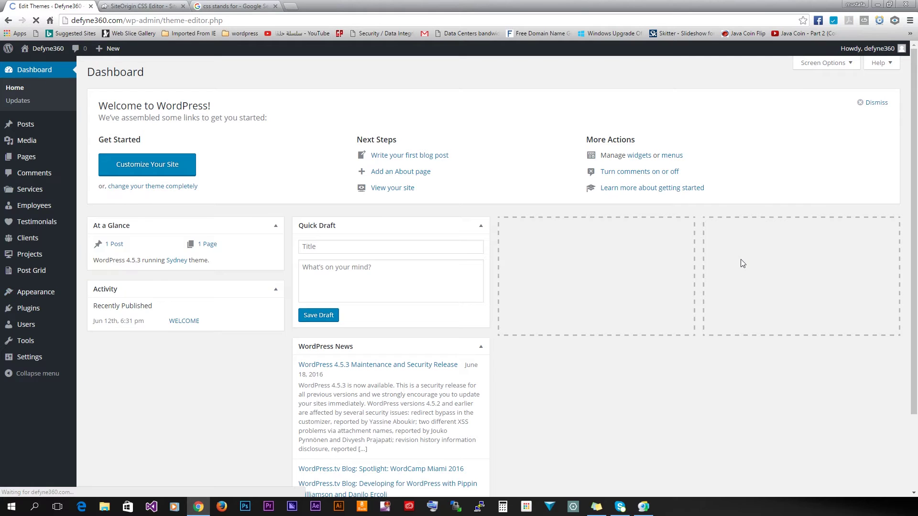
scroll(845, 224, down, 12)
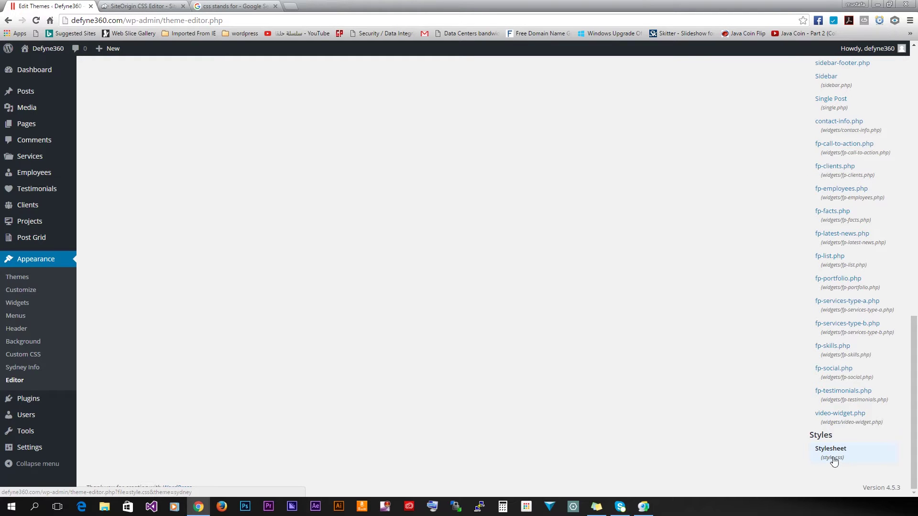
click(832, 458)
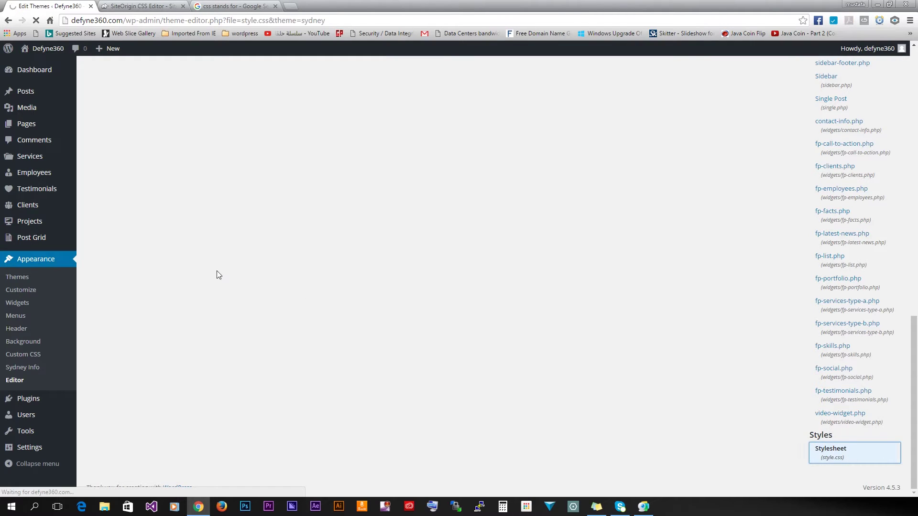
Scroll through the style.css code, then go to the installed plugins list
scroll(246, 237, down, 3)
scroll(246, 237, down, 15)
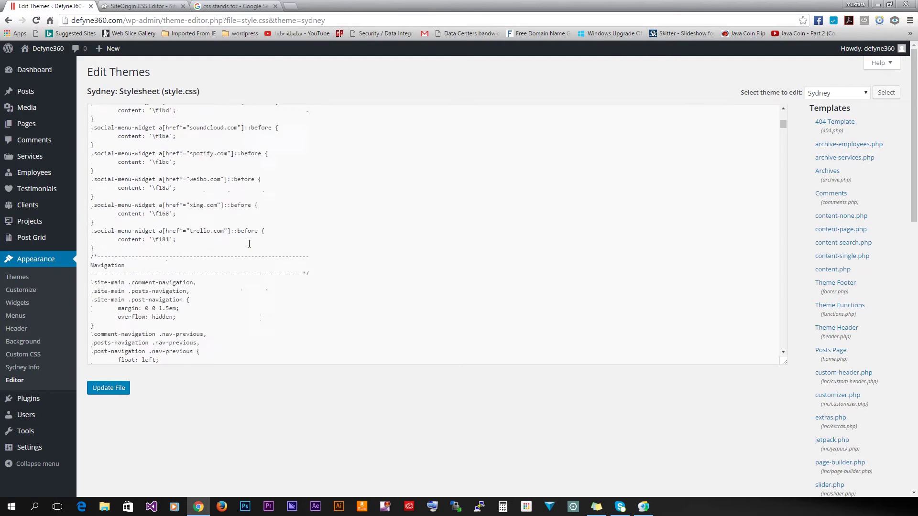
scroll(249, 244, down, 15)
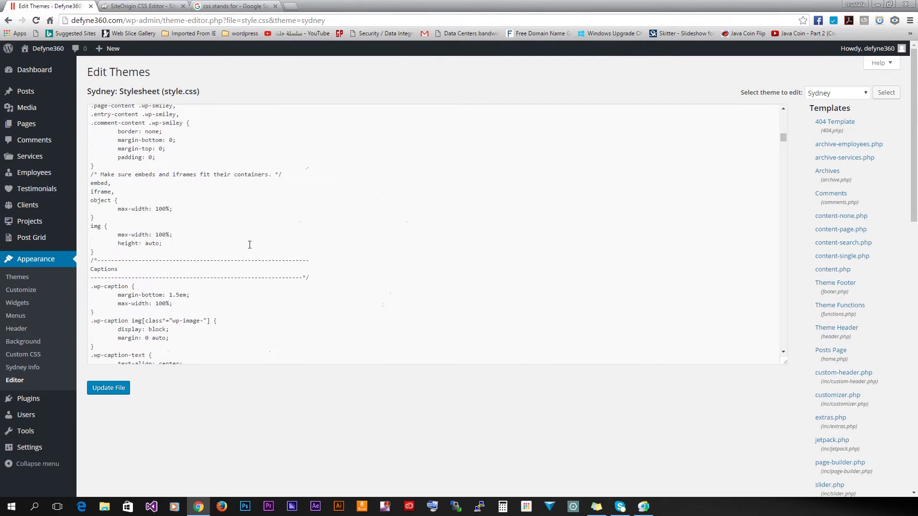
scroll(251, 245, down, 15)
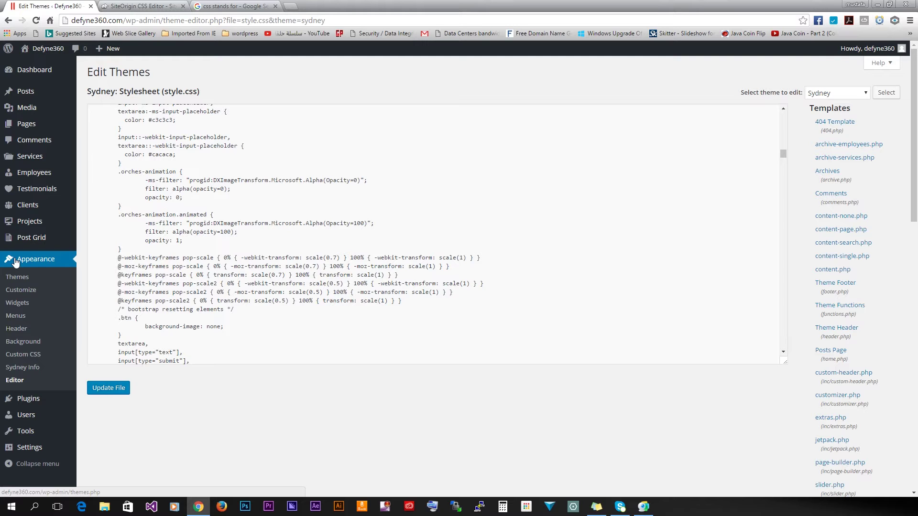
click(23, 398)
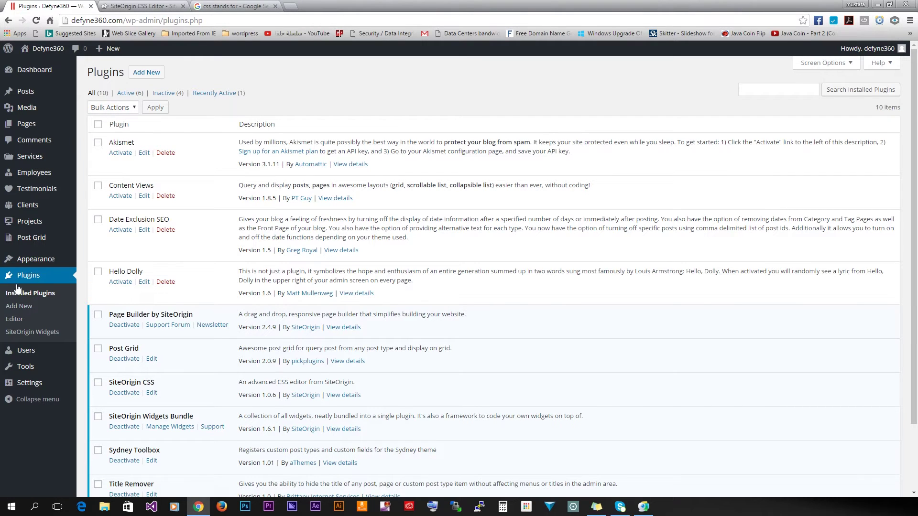
Search Add Plugins for 'SiteOrigin CSS', which shows as already installed
click(146, 72)
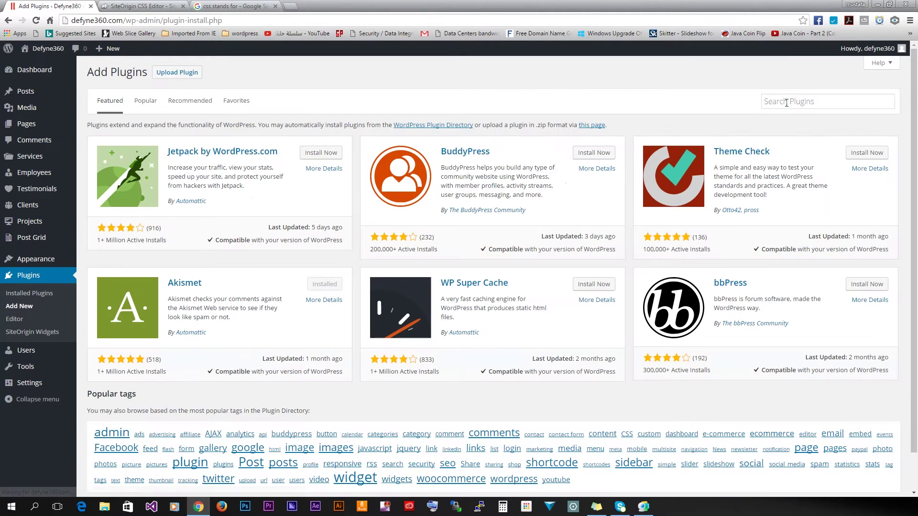
click(787, 103)
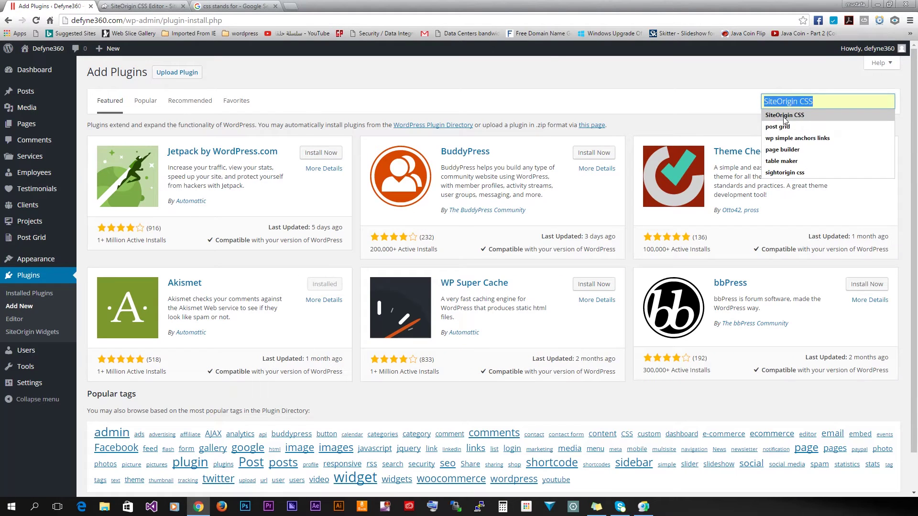
click(784, 121)
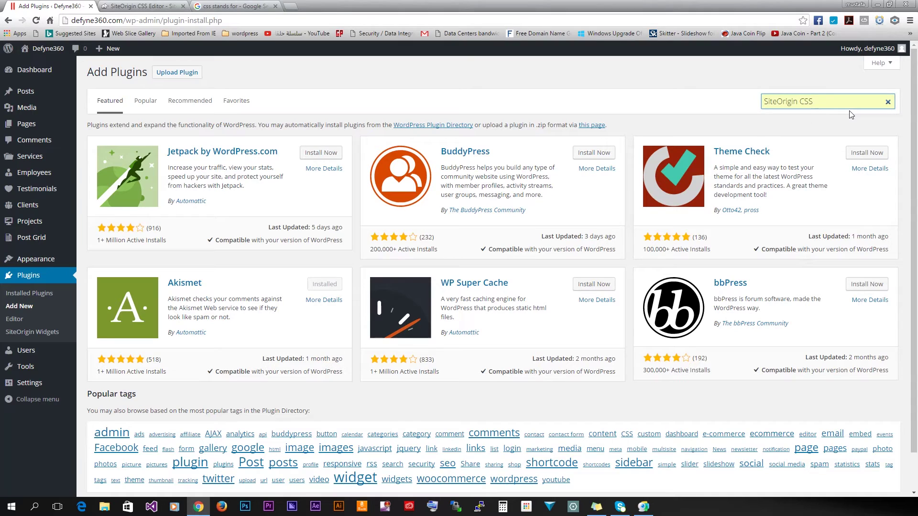
key(Return)
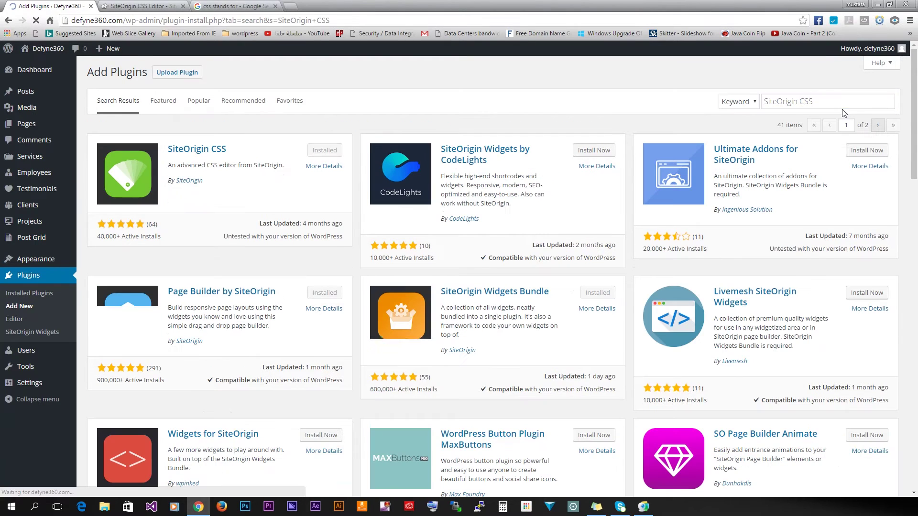
click(323, 149)
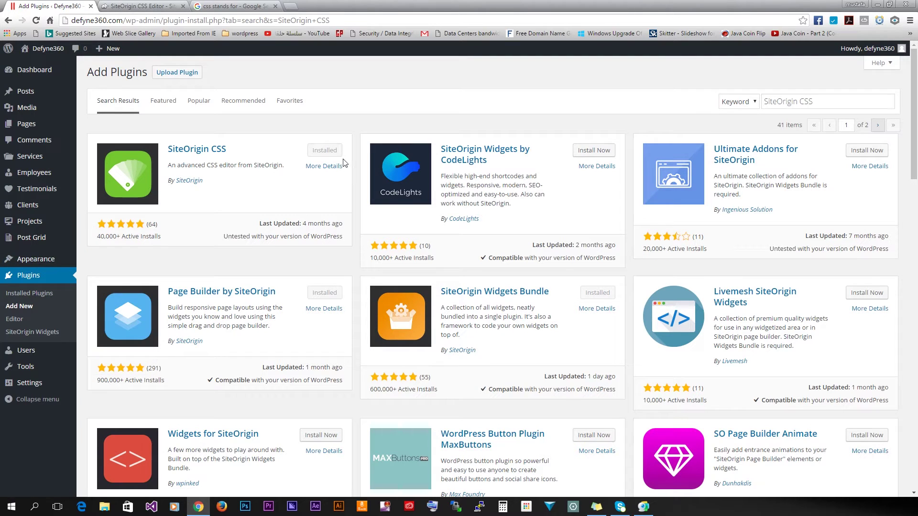
mouse_move(19, 260)
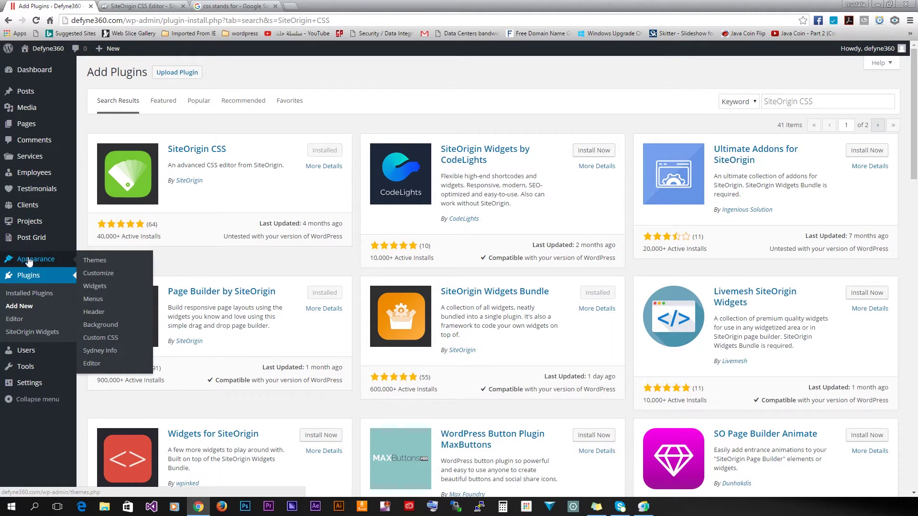
Open Appearance > Custom CSS and launch the visual editor with the Defyne360 home page preview
click(108, 339)
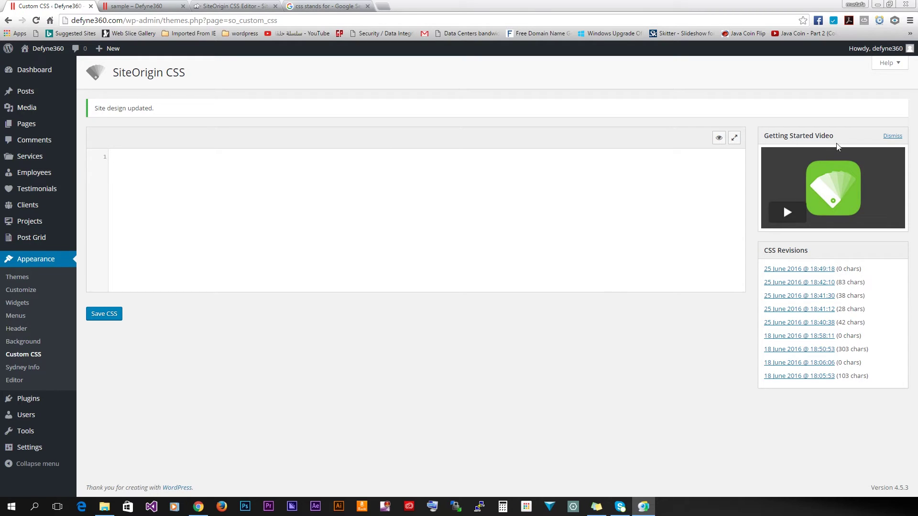
click(718, 138)
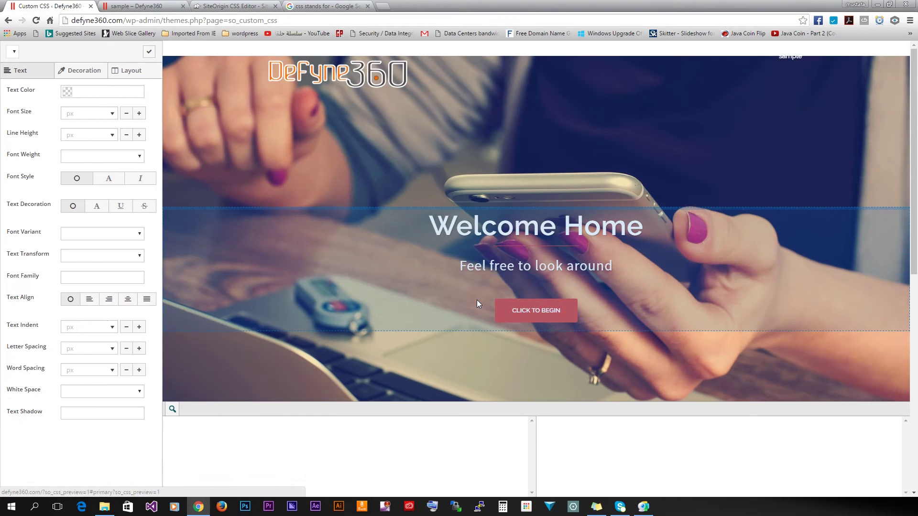
Load the sample page into the visual editor's preview
click(88, 79)
scroll(454, 306, down, 5)
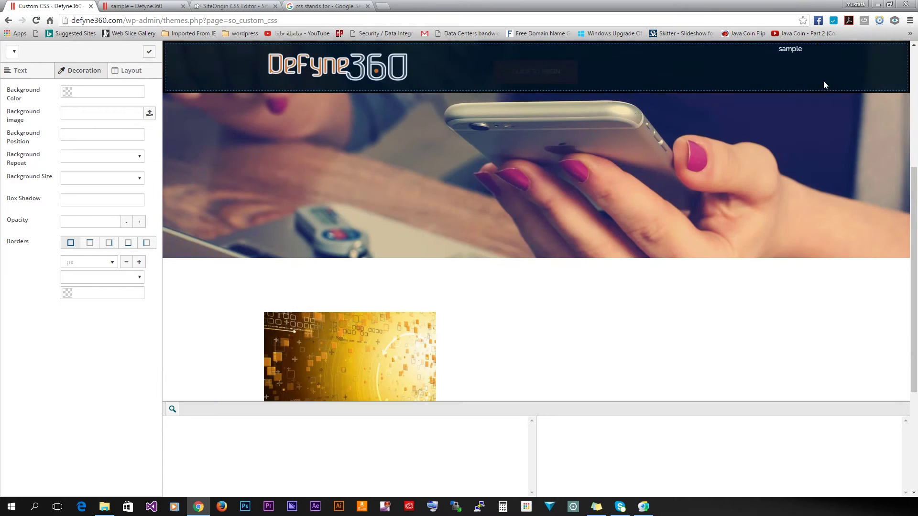
click(785, 49)
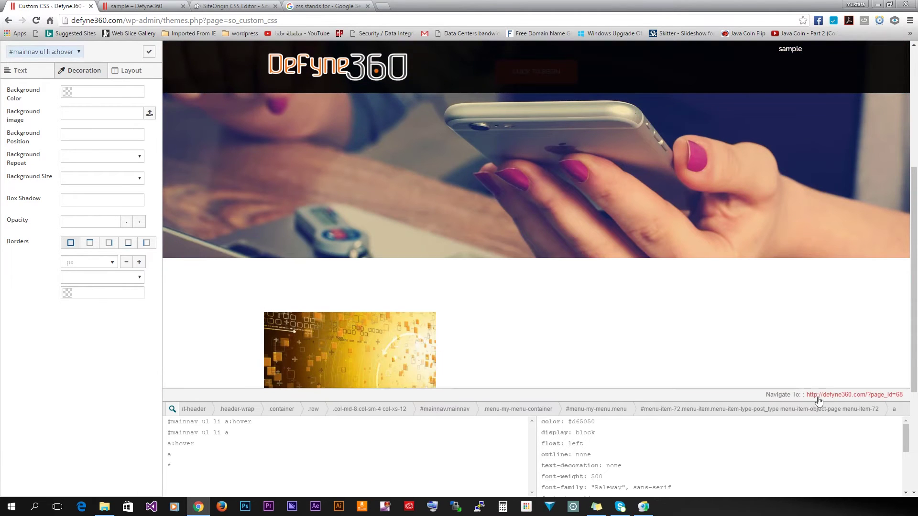
click(833, 396)
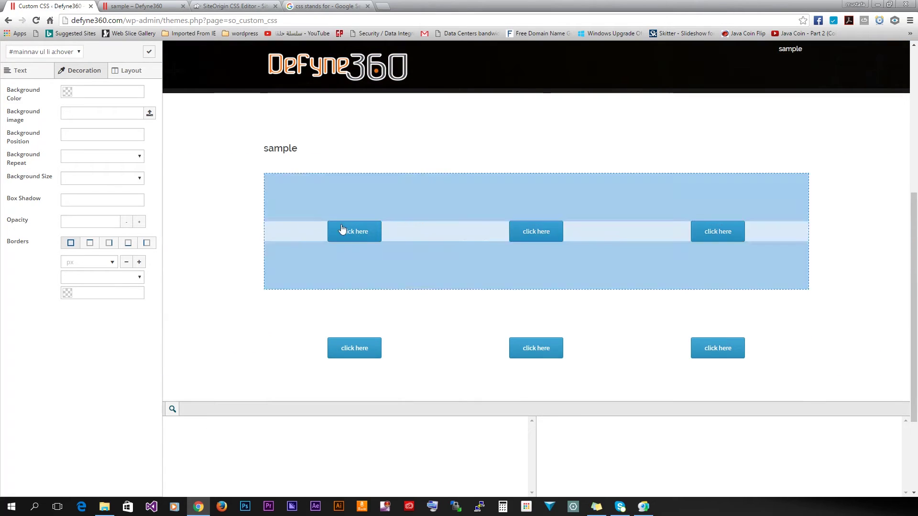
Give the 'click here' button labels a #451d1d dark red background and apply it
click(345, 236)
click(93, 86)
click(104, 152)
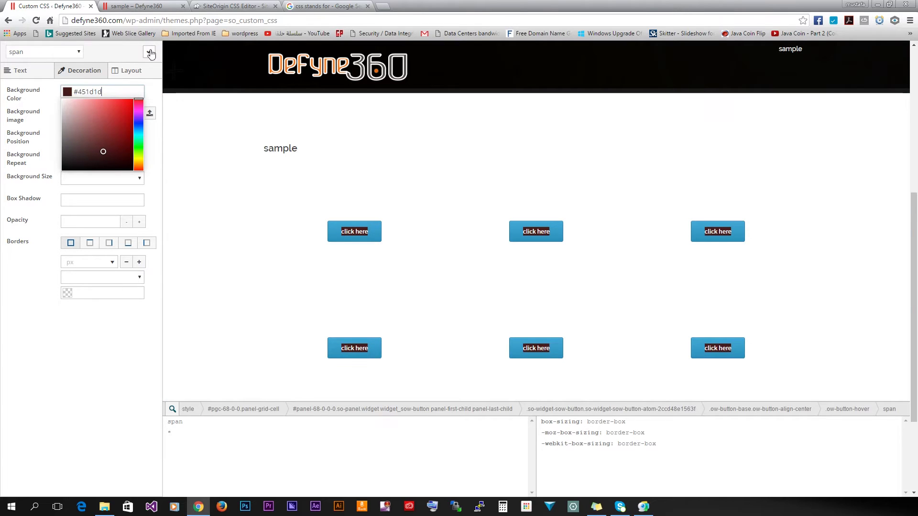
click(148, 53)
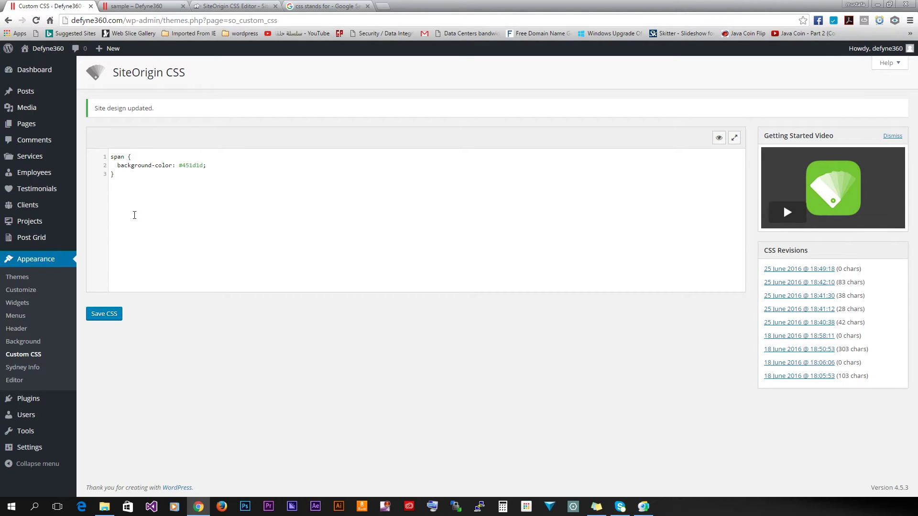
Save the custom CSS and reload the sample page to see the button change
click(101, 315)
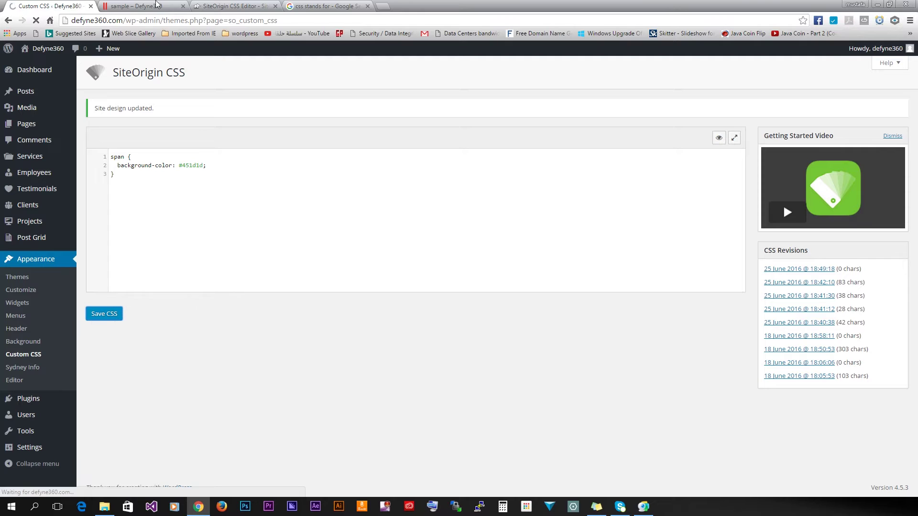
click(156, 6)
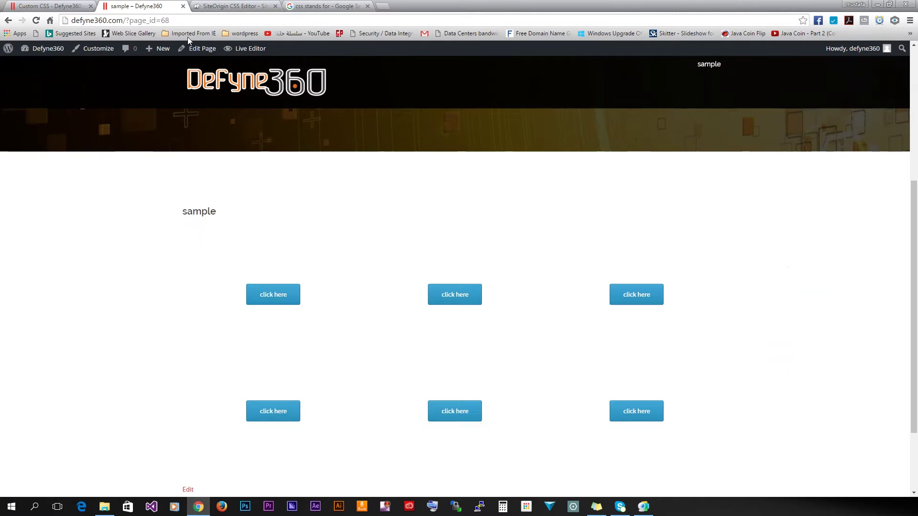
click(36, 20)
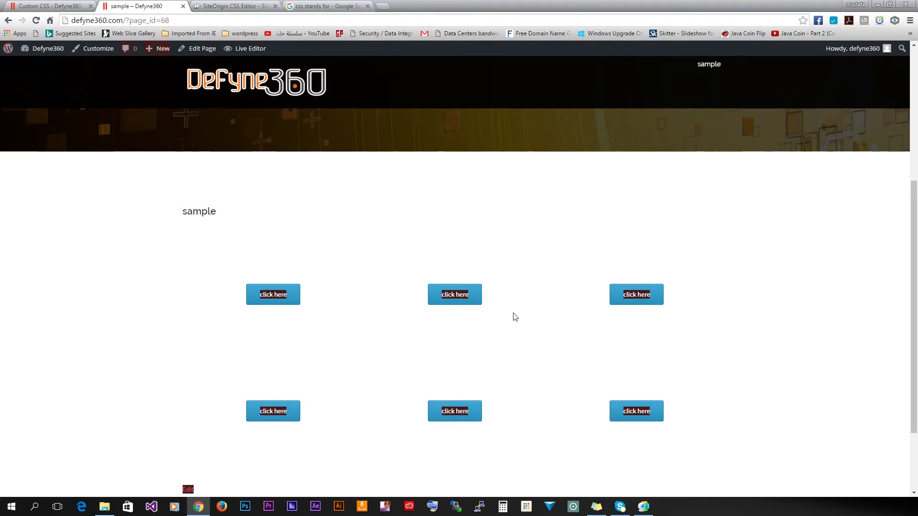
Delete the span background rule, save the empty stylesheet, and recheck the sample page
click(72, 6)
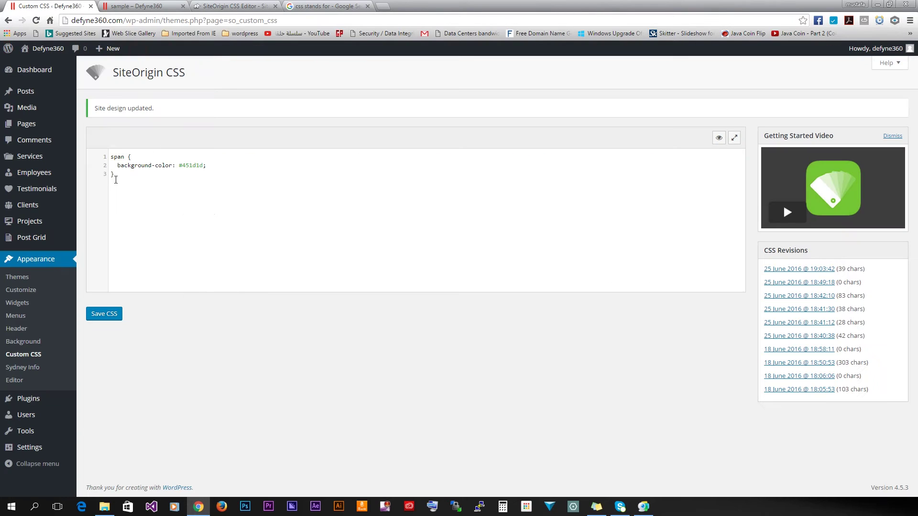
drag(242, 200, 102, 147)
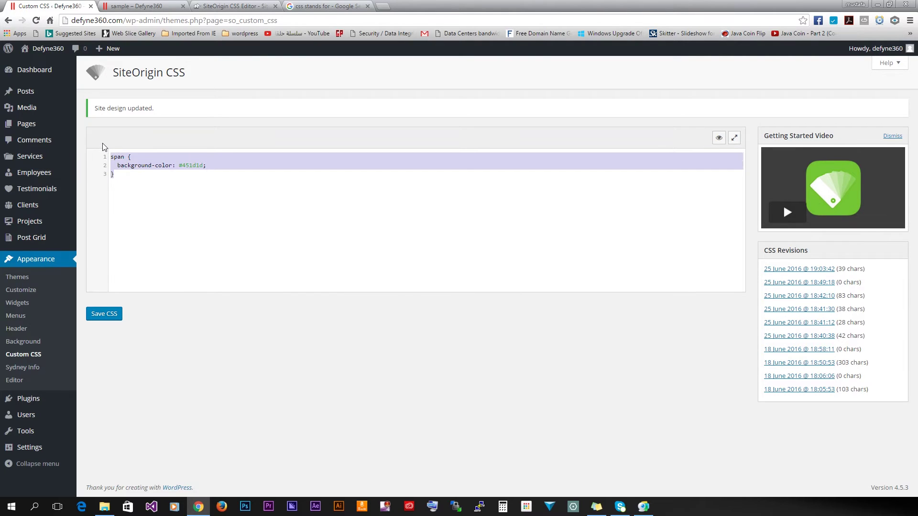
key(BackSpace)
click(98, 316)
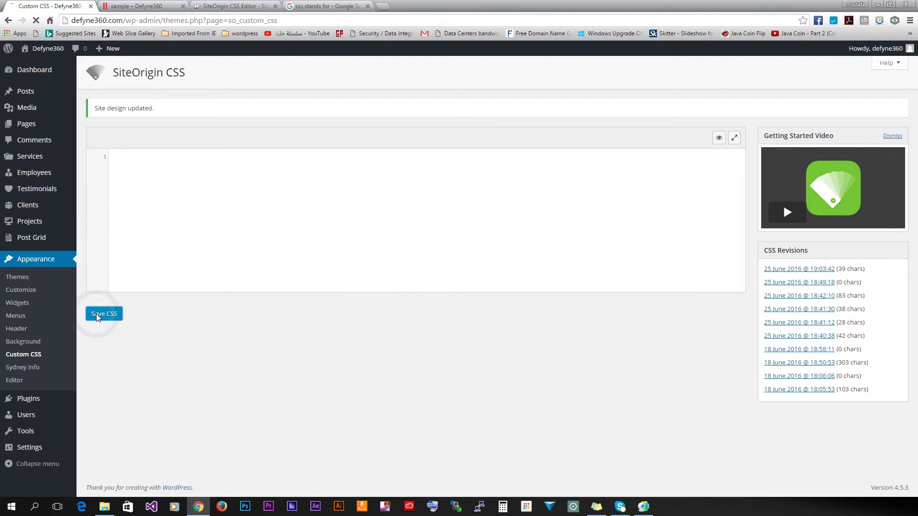
click(138, 5)
key(F5)
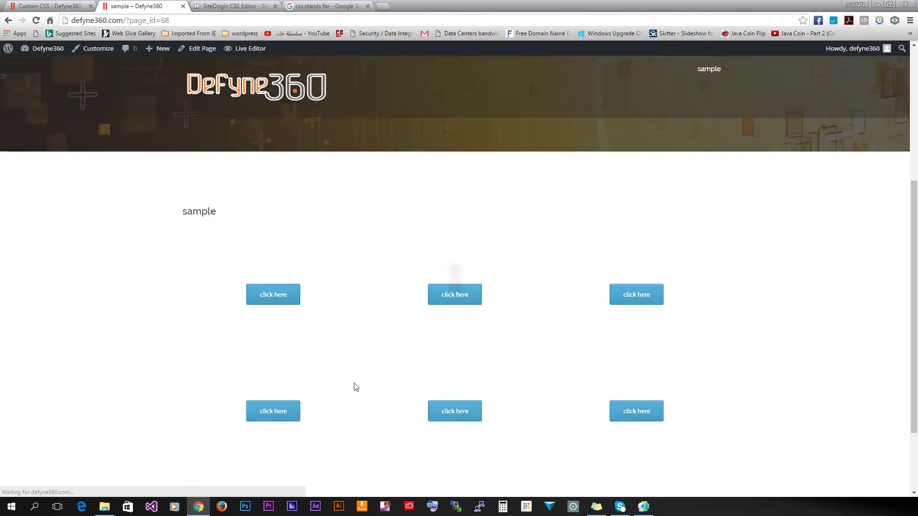
click(30, 10)
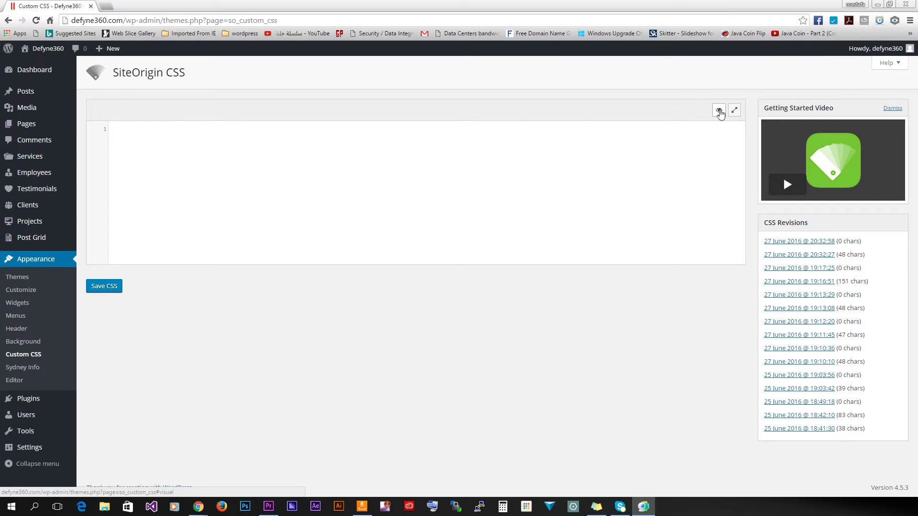
Open the visual editor with a live preview of the Defyne360 home page
click(719, 112)
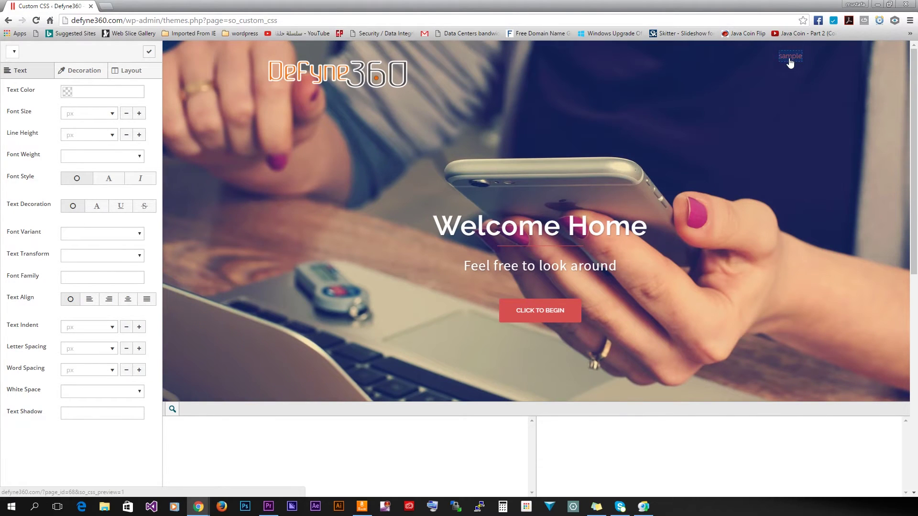
click(790, 58)
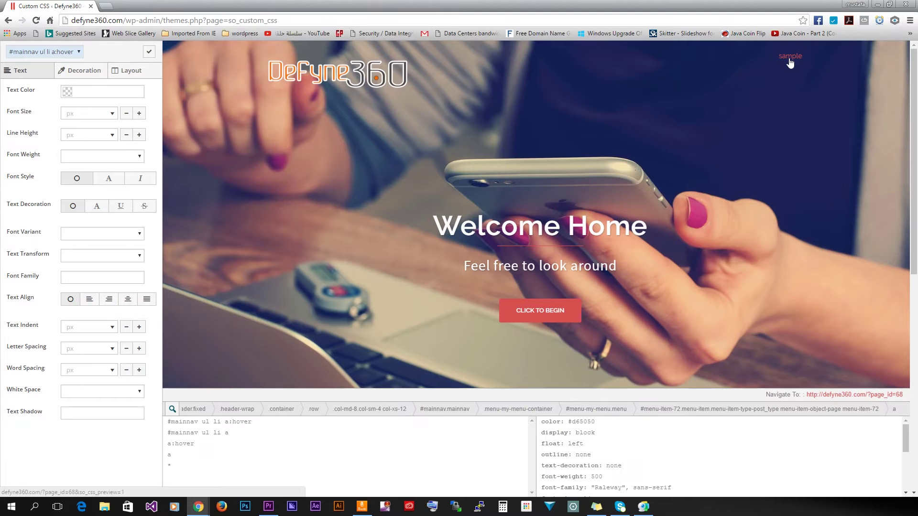
click(846, 396)
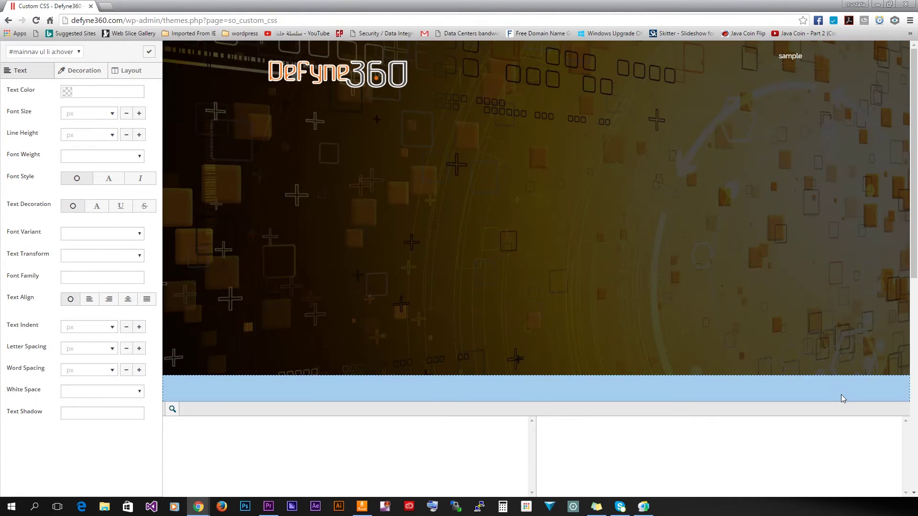
click(336, 85)
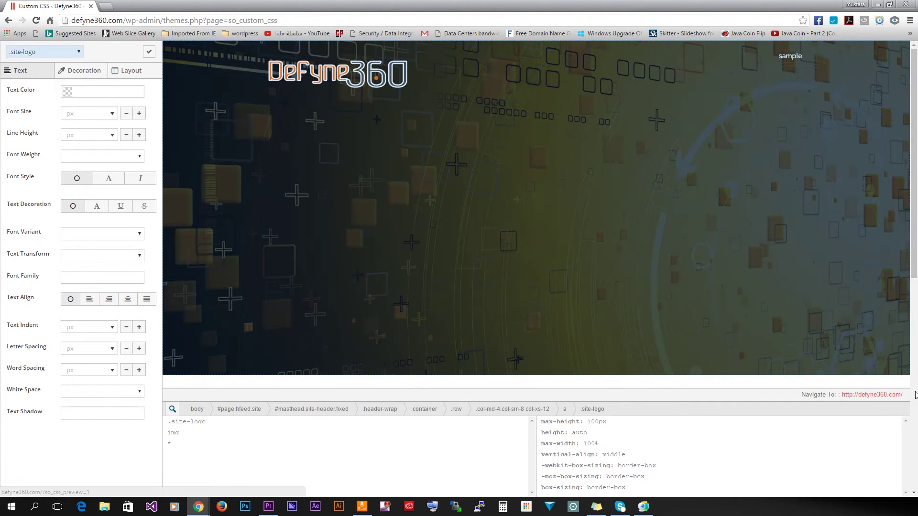
click(881, 396)
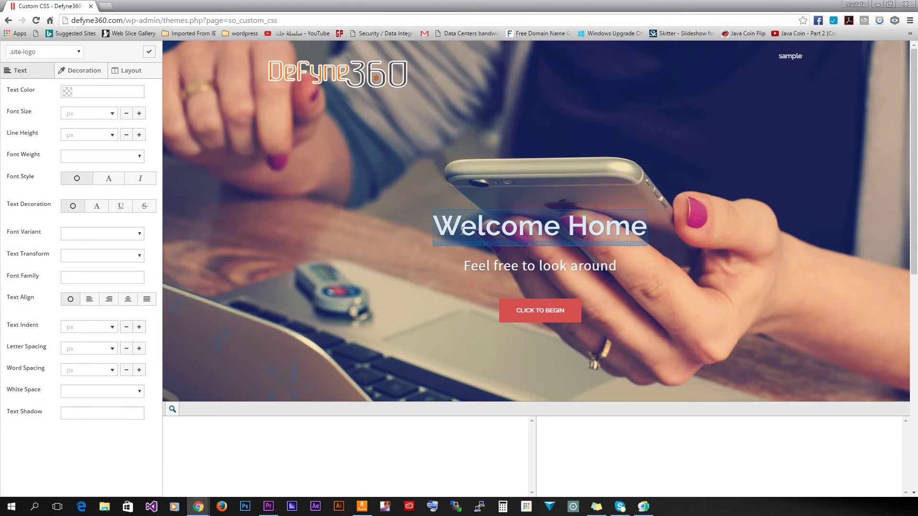
Select the Welcome Home heading and try a red text colour in the picker
drag(438, 230, 645, 234)
click(67, 91)
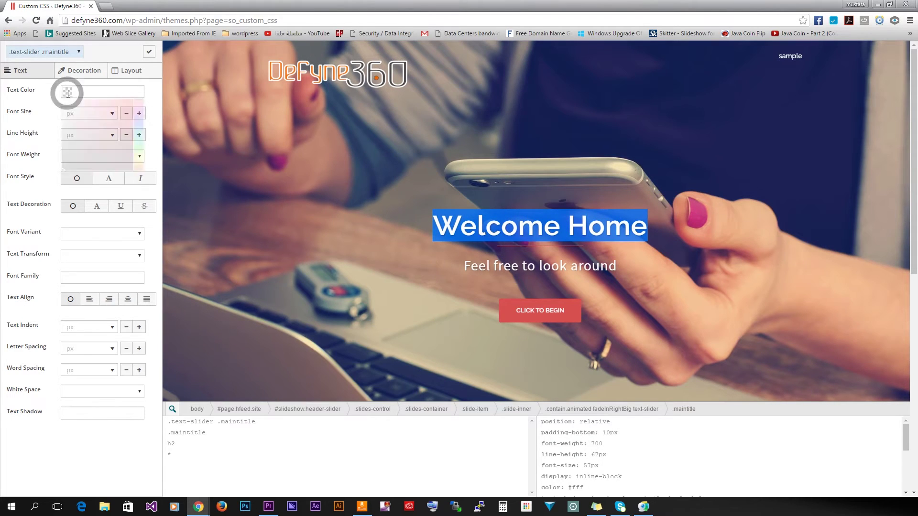
drag(112, 112, 116, 131)
click(356, 456)
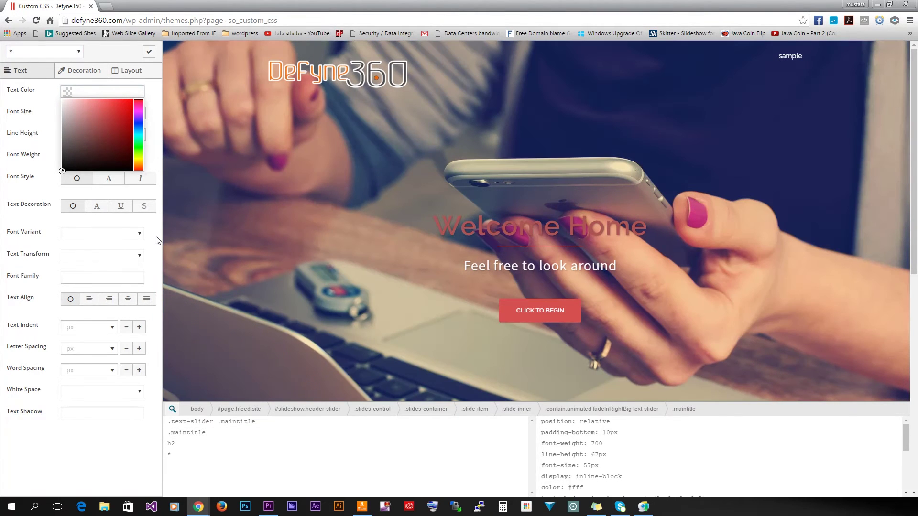
click(157, 240)
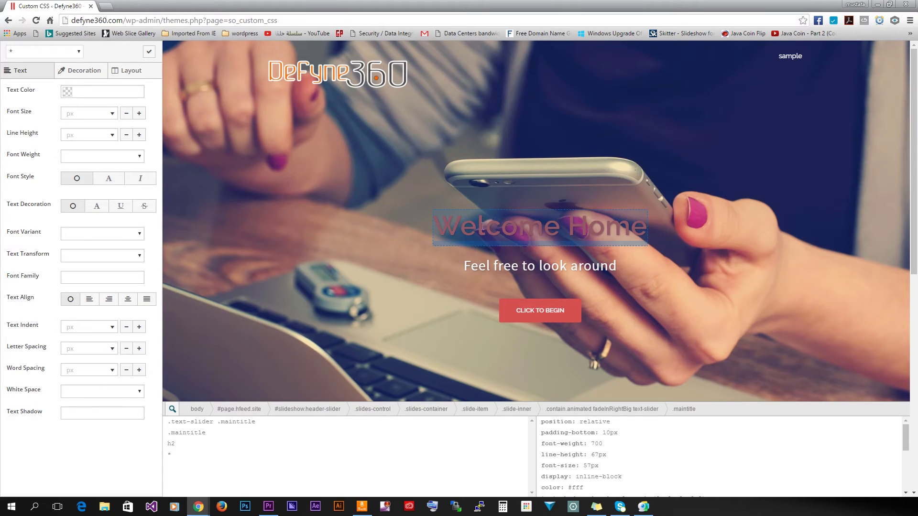
Target the heading's .text-slider block and show its background and border settings
drag(436, 224, 746, 216)
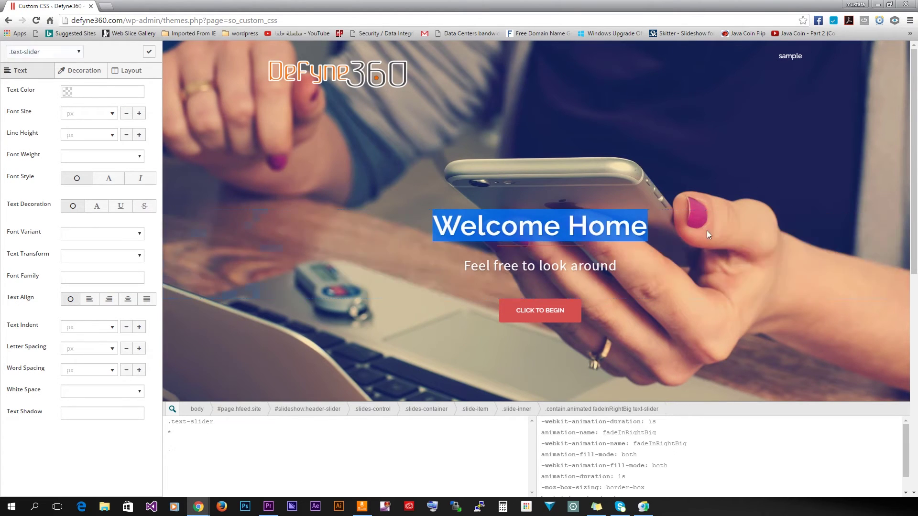
click(738, 219)
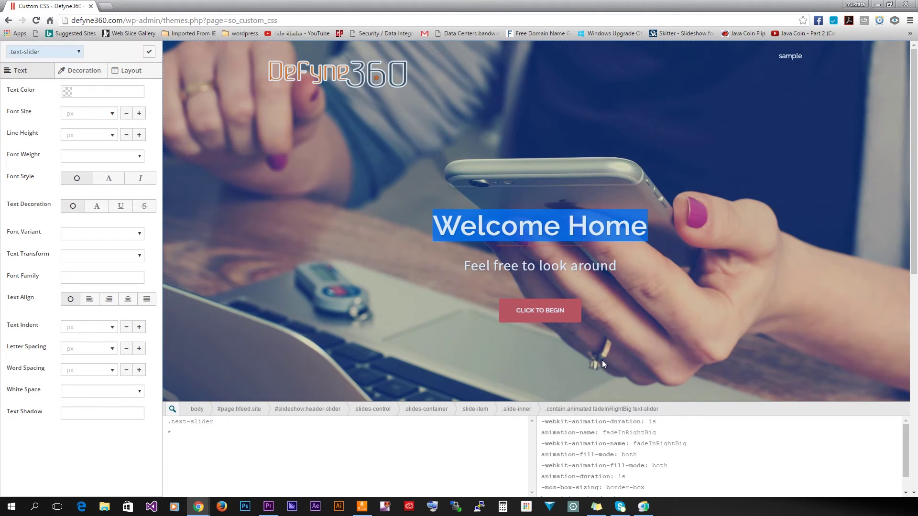
scroll(656, 323, down, 10)
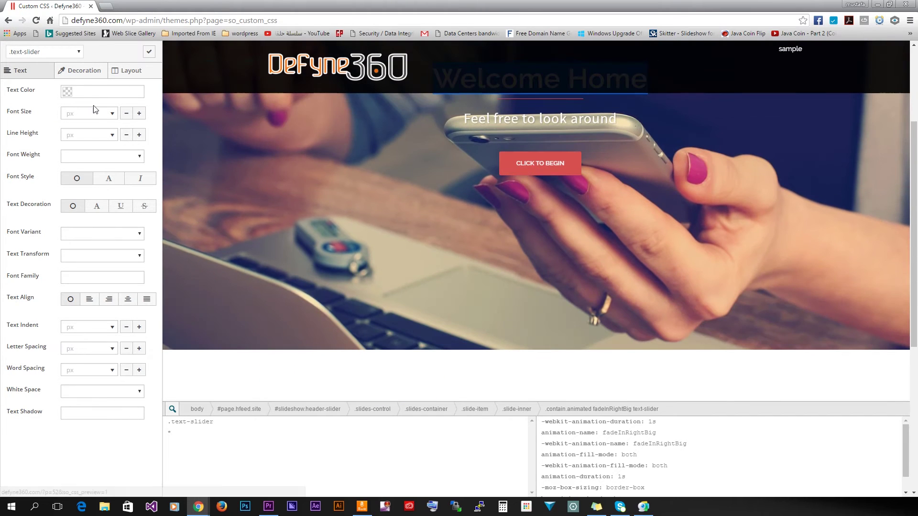
click(82, 71)
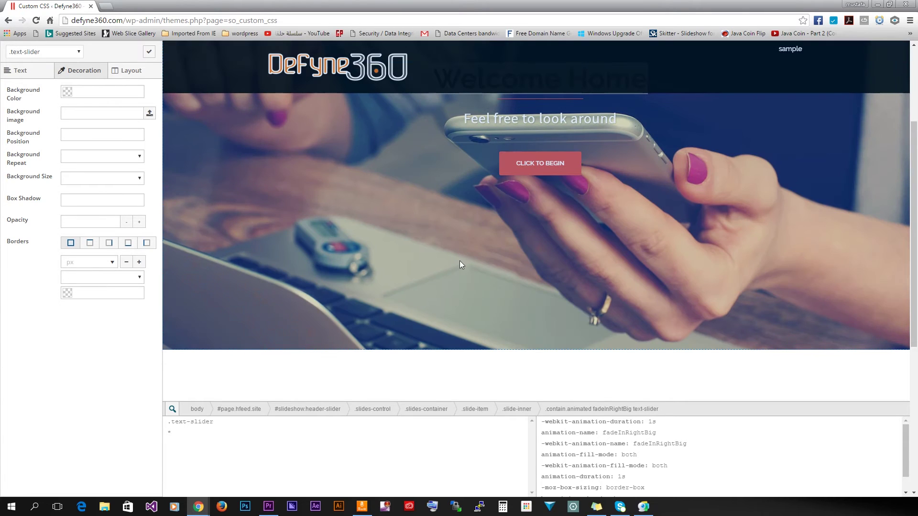
Give the WELCOME post's excerpt paragraph (.entry-post p) a #141313 near-black background
scroll(459, 265, down, 6)
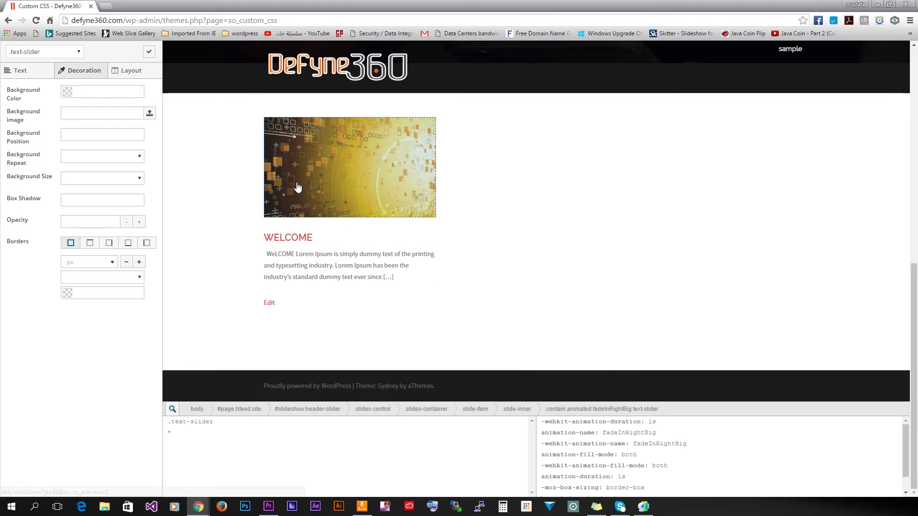
click(313, 256)
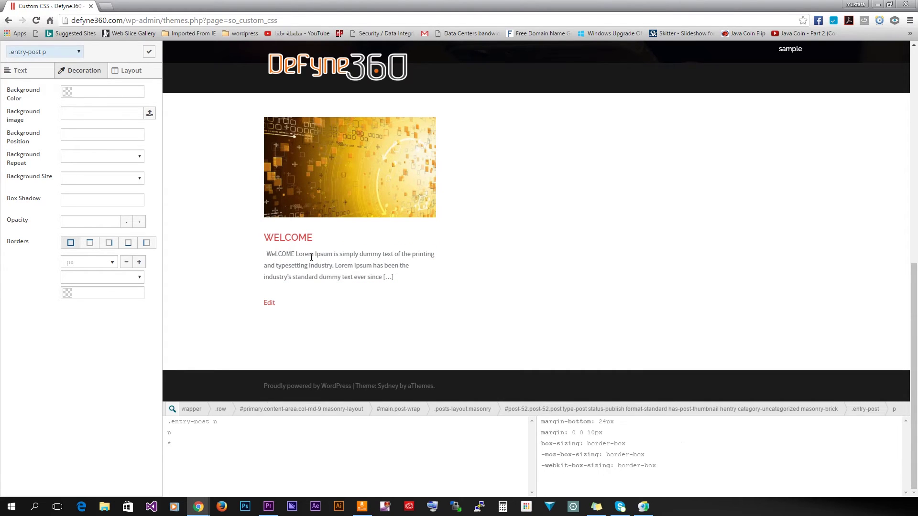
click(66, 91)
click(84, 113)
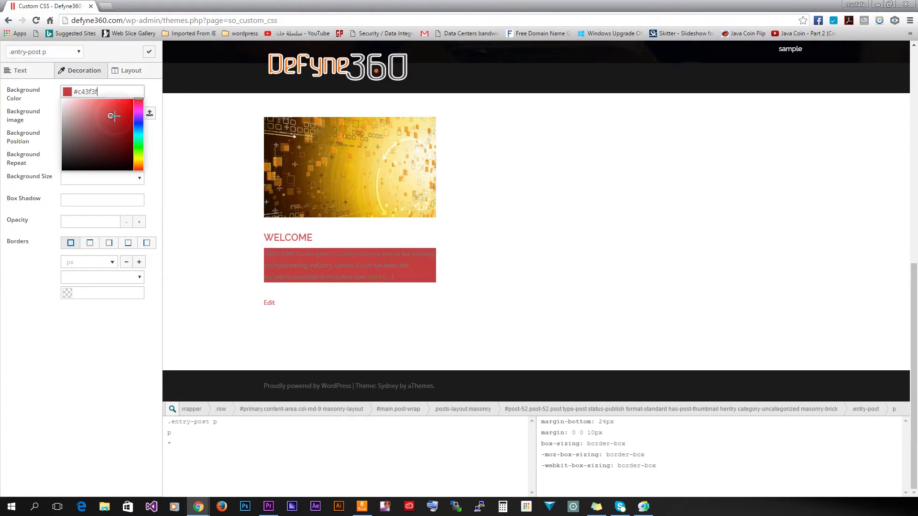
drag(83, 114, 64, 165)
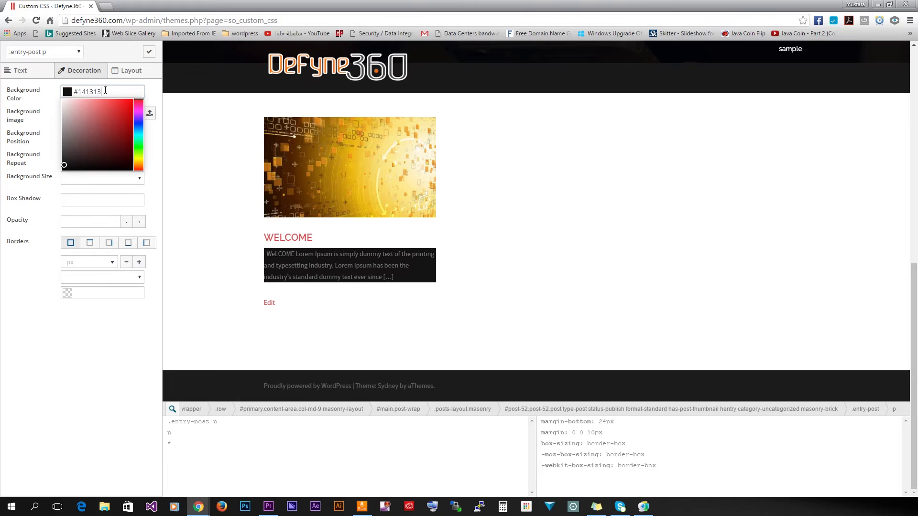
click(157, 153)
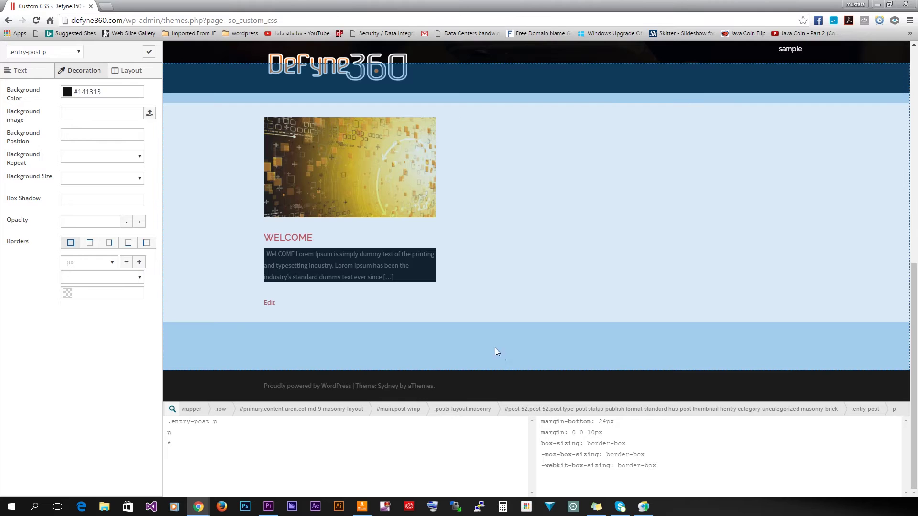
Set the snowy tire photo from the Media Library as the page container's background image
click(628, 348)
click(149, 113)
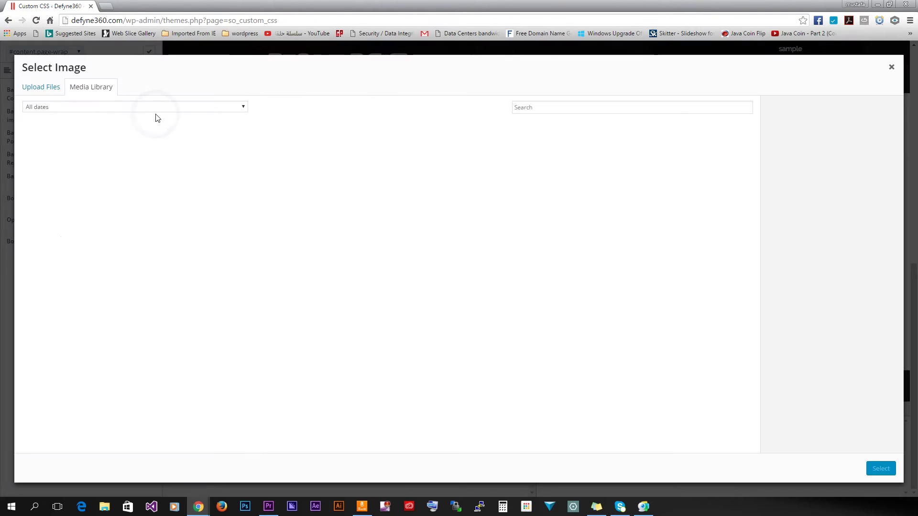
click(65, 157)
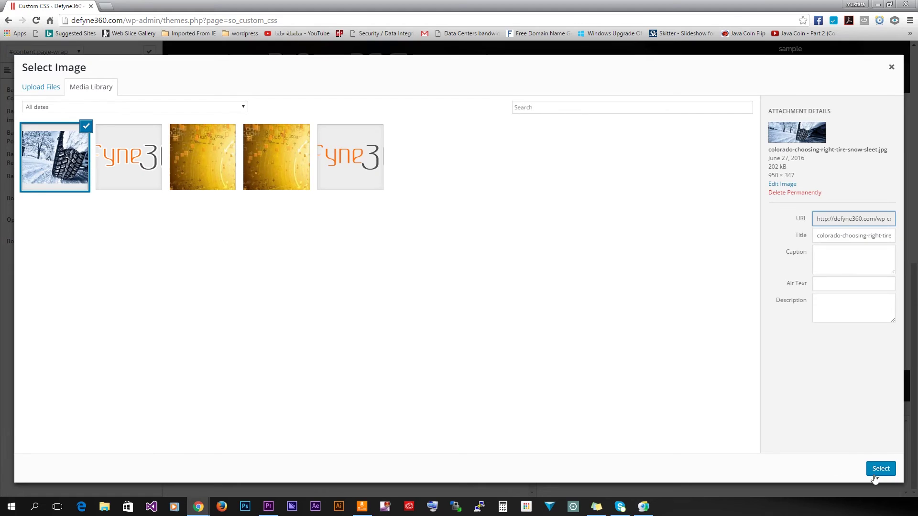
click(879, 468)
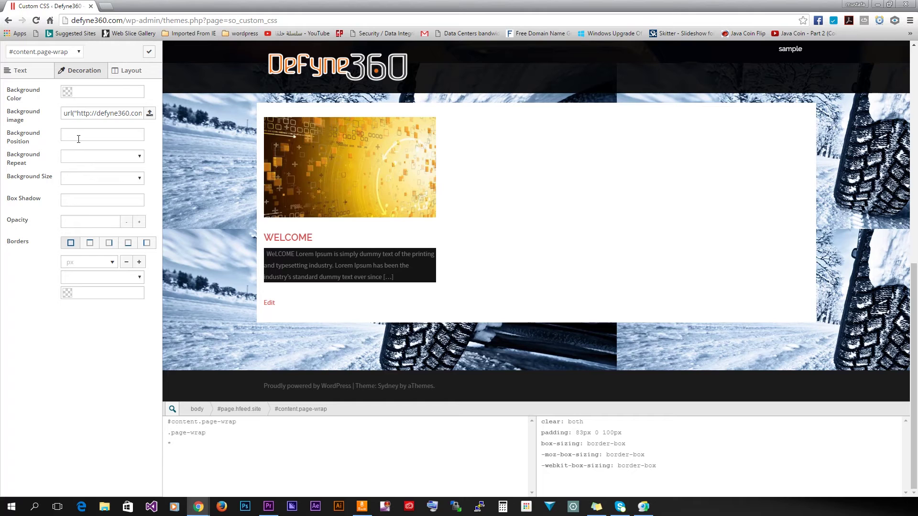
Set the snowy tire background to no-repeat with cover sizing, then edit Background Position
click(139, 156)
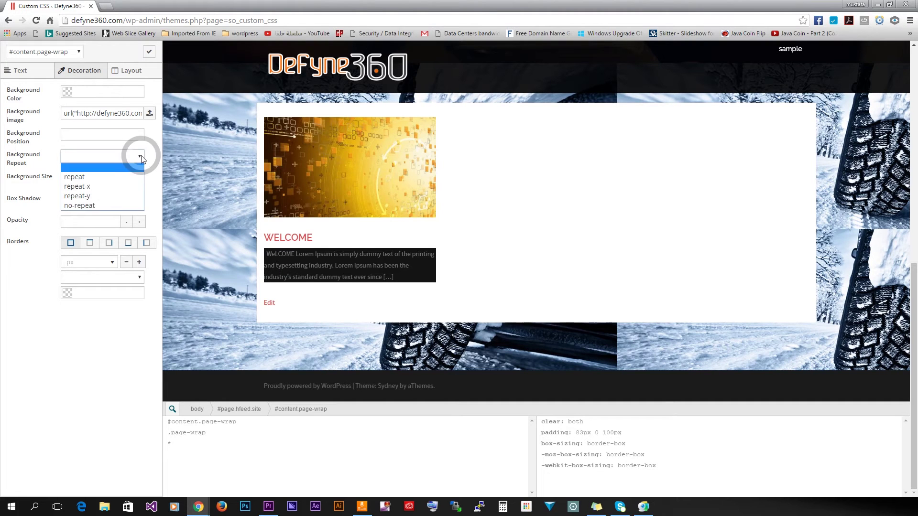
click(108, 202)
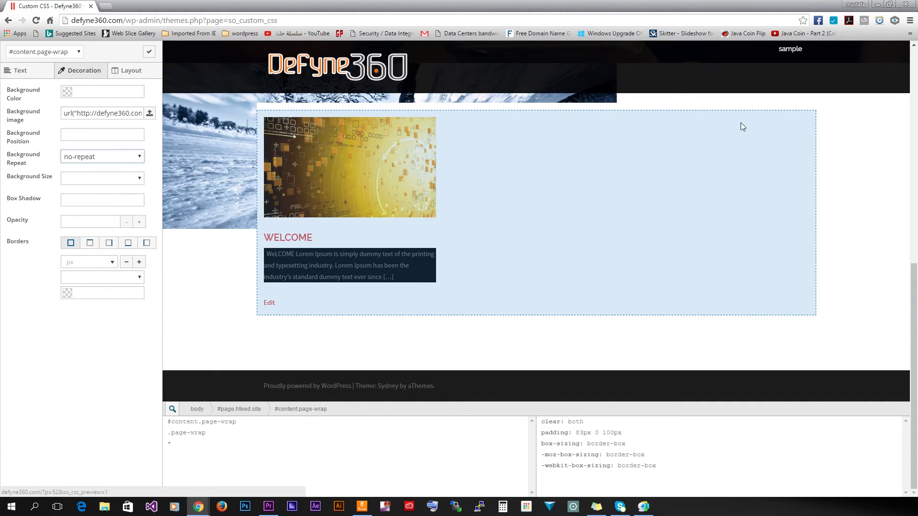
click(136, 179)
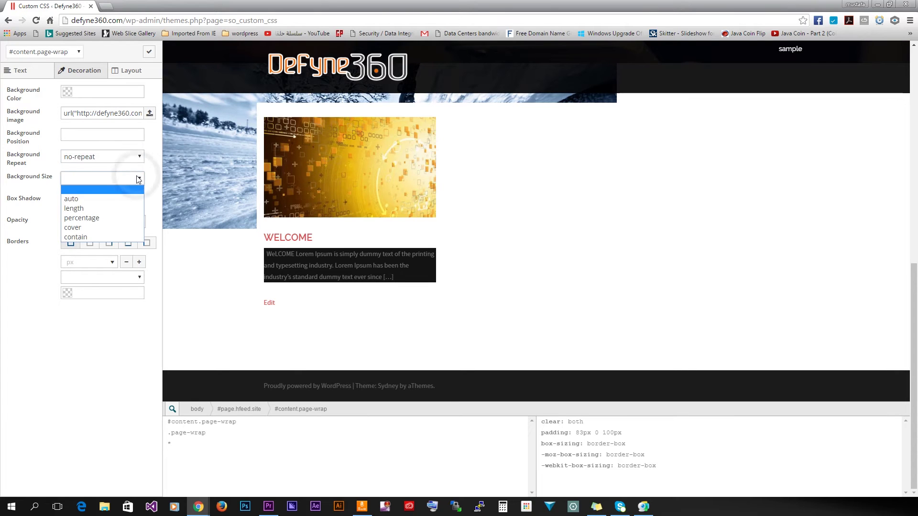
click(118, 232)
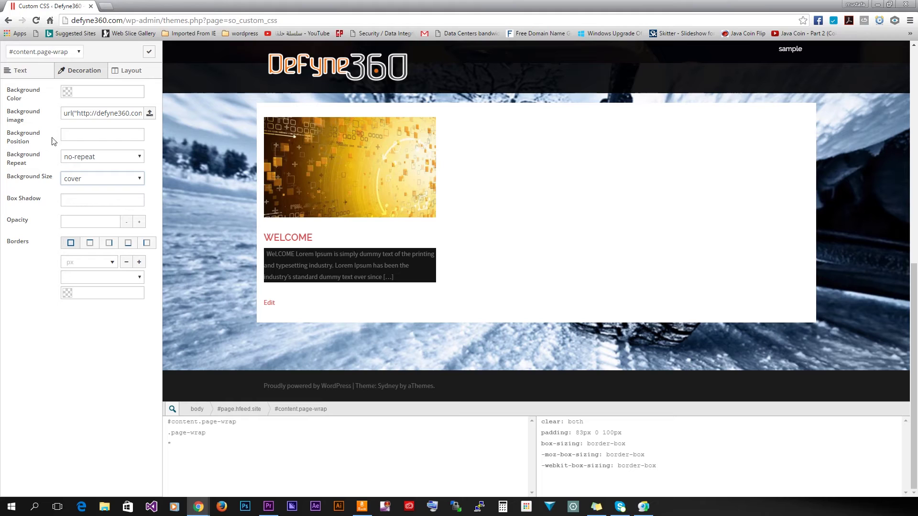
click(81, 134)
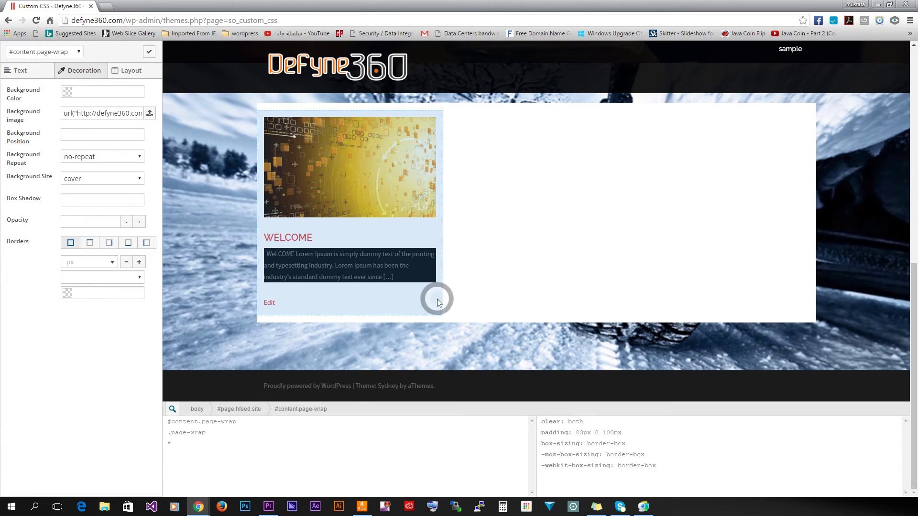
Give the post card (.posts-layout) a 5 px solid border on all four sides
click(437, 301)
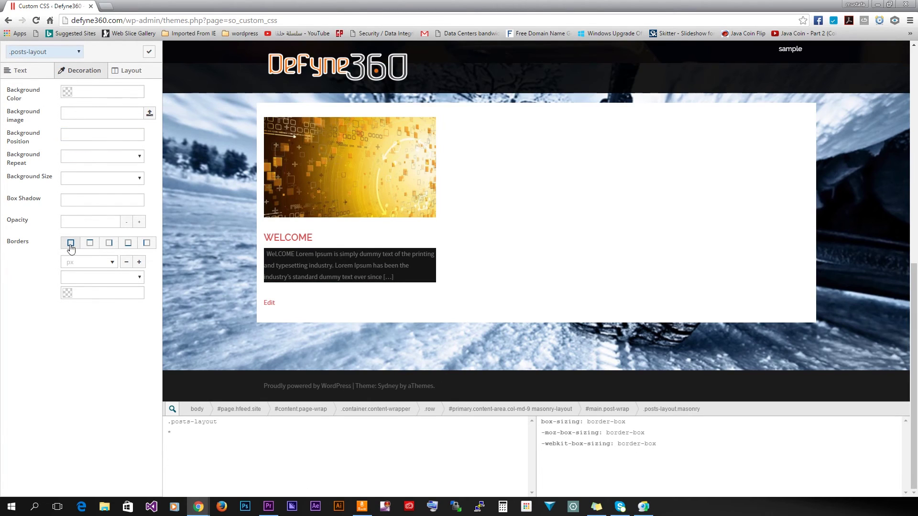
click(71, 245)
click(80, 263)
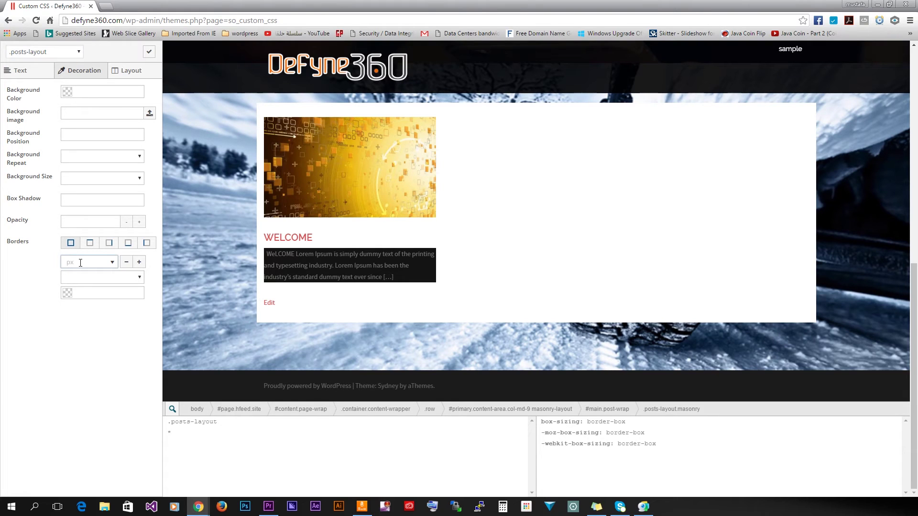
text(5)
click(86, 278)
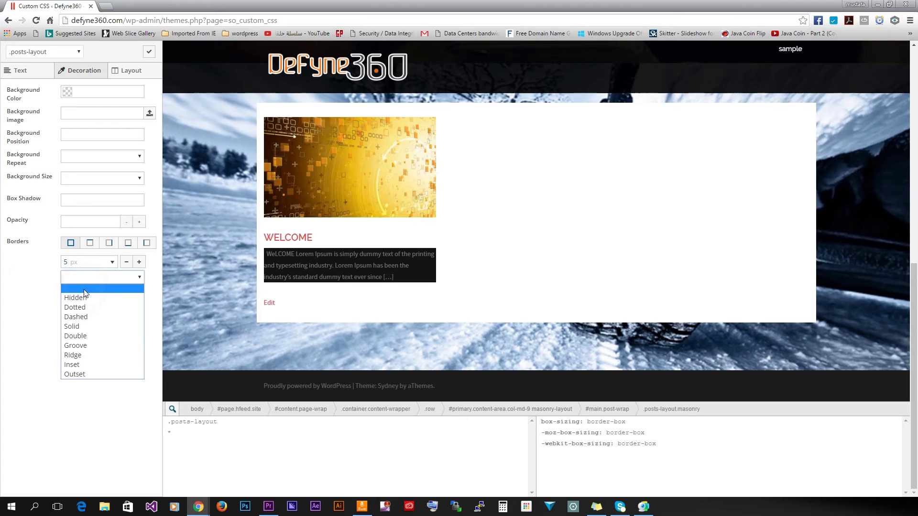
click(90, 326)
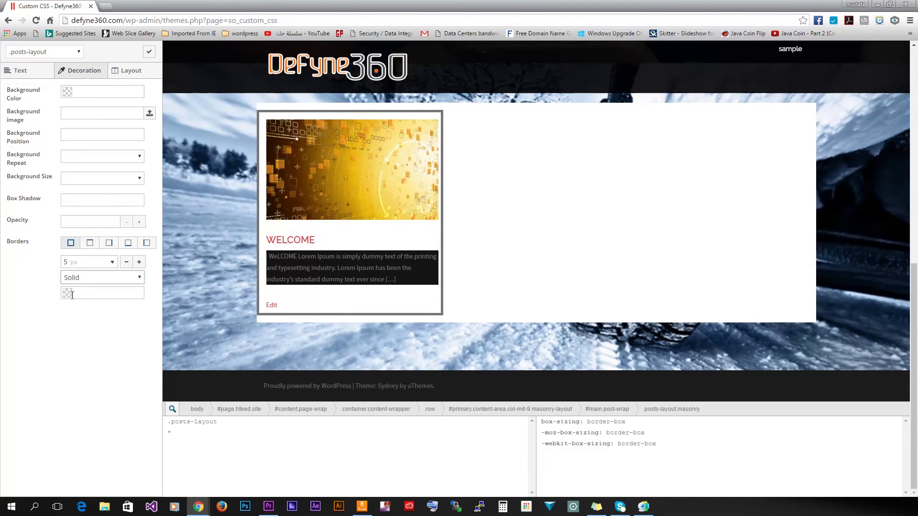
Change the border colour to pale pink #ba8888
click(72, 295)
click(122, 317)
drag(123, 317, 80, 320)
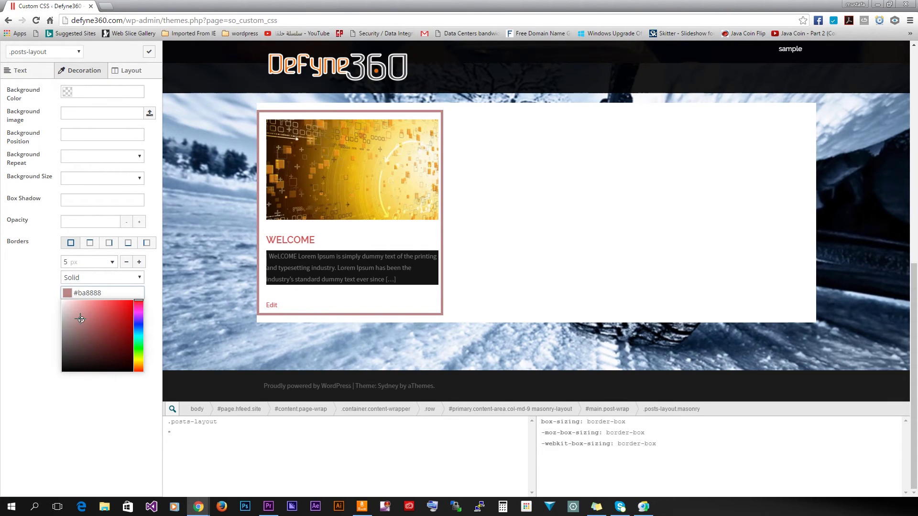
click(31, 335)
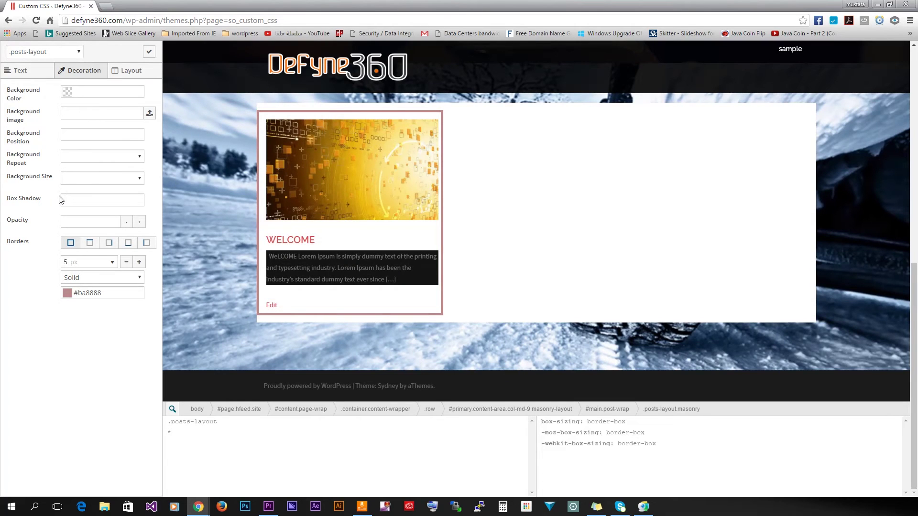
Give the card a '5px 5px 5px #ba8888' box shadow, copying the colour from the border field
click(77, 200)
text(5px 5px)
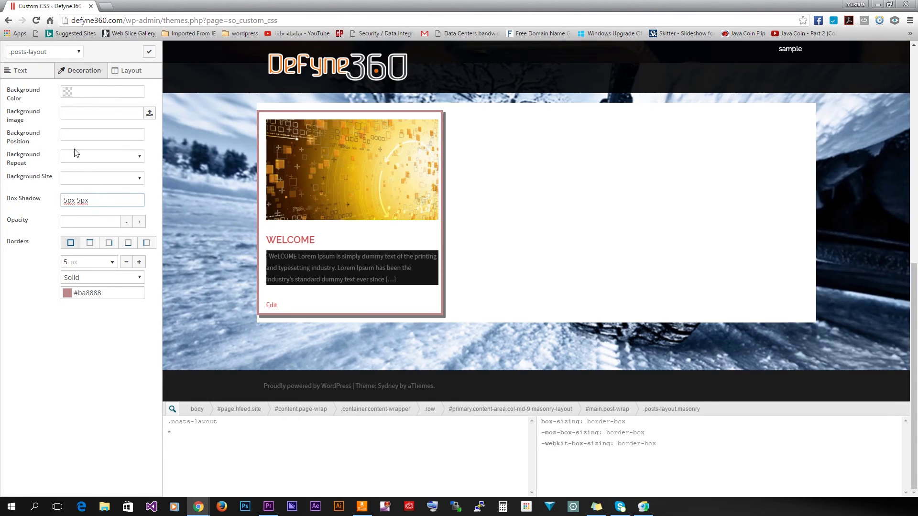
text(5px)
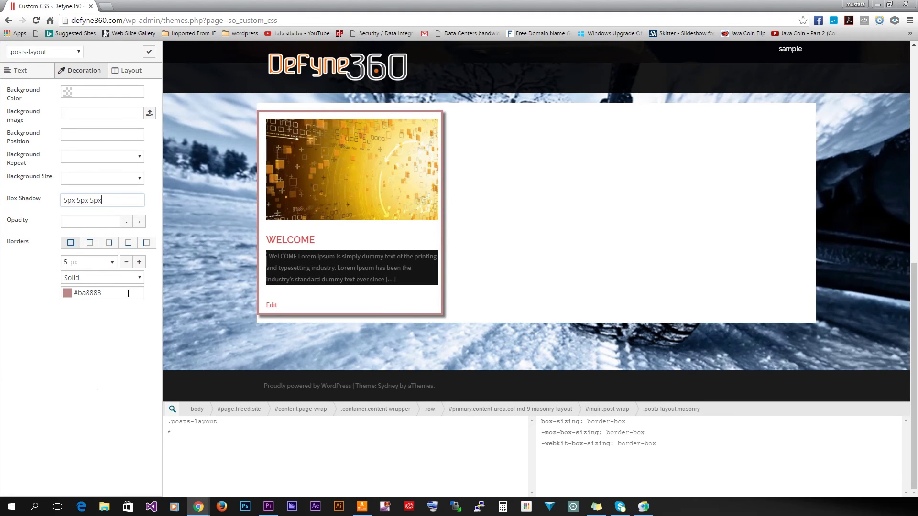
click(67, 294)
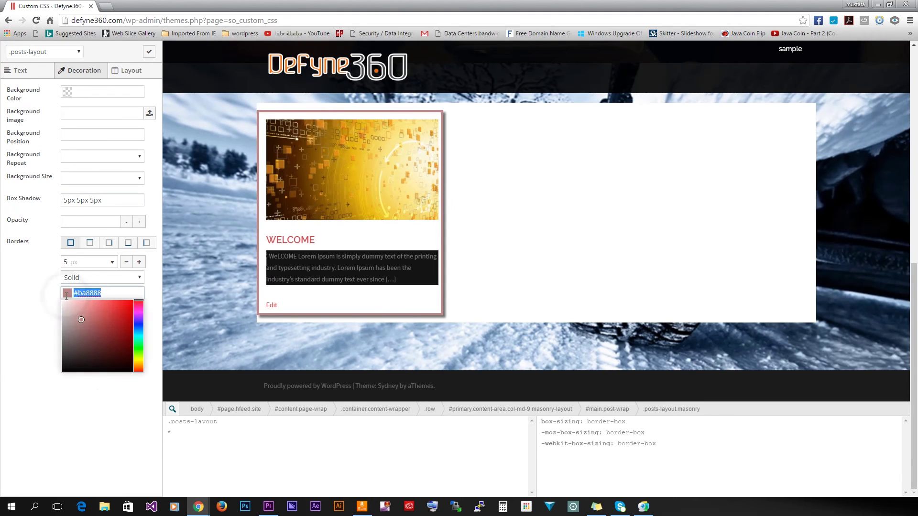
right_click(77, 293)
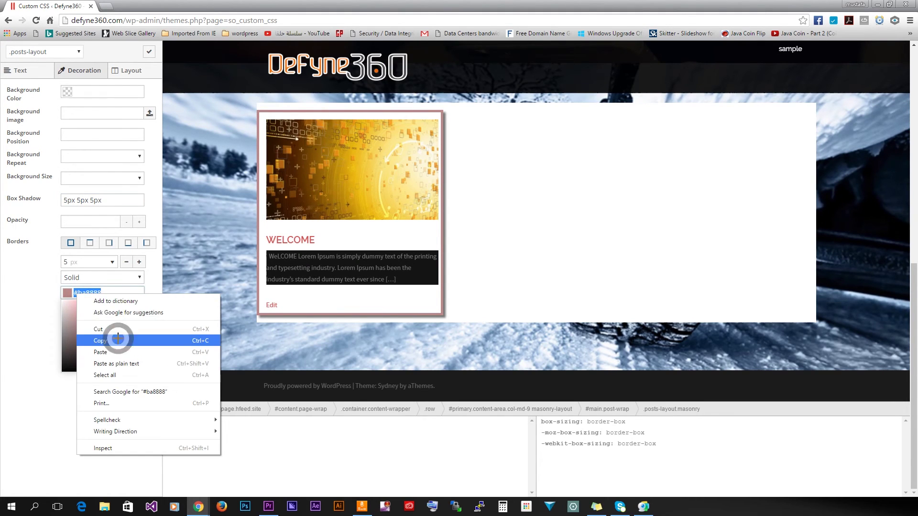
click(118, 339)
click(113, 200)
key(ctrl+v)
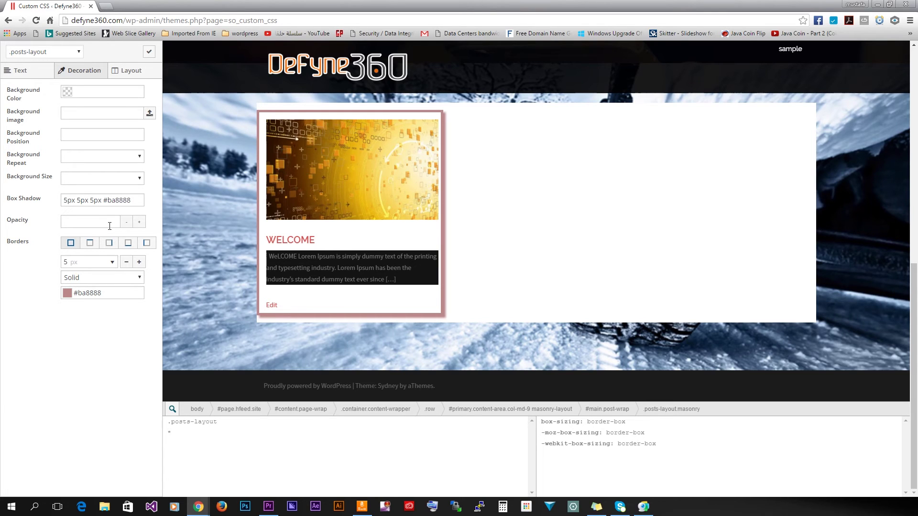
click(134, 76)
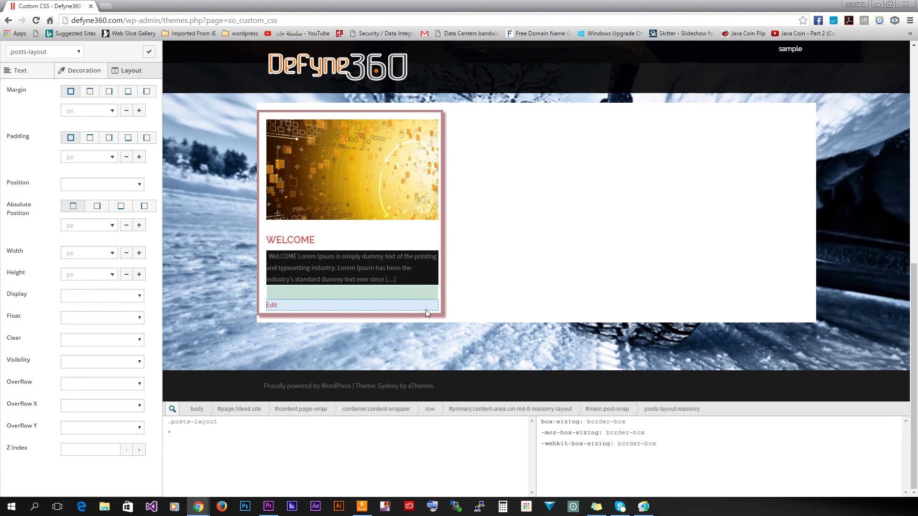
Try 5 px all-sides padding on the post footer, then clear the padding on the post card
click(426, 312)
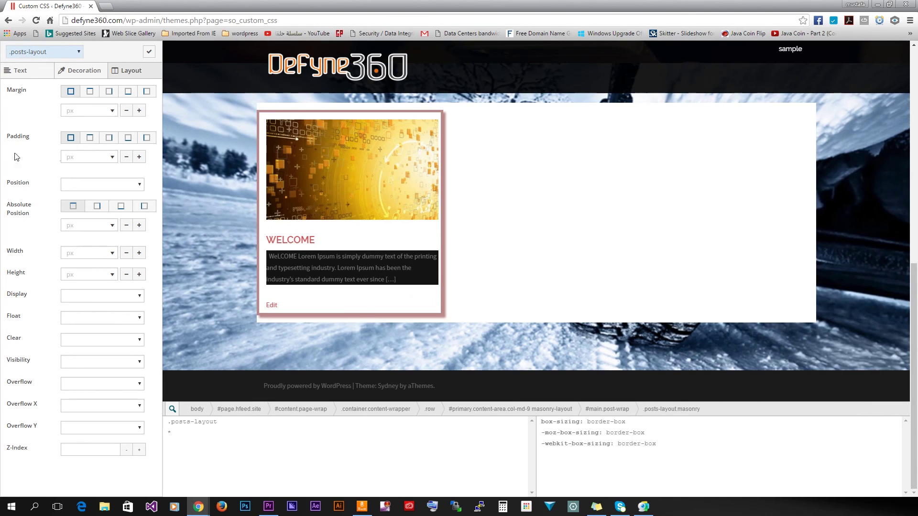
click(74, 158)
text(5)
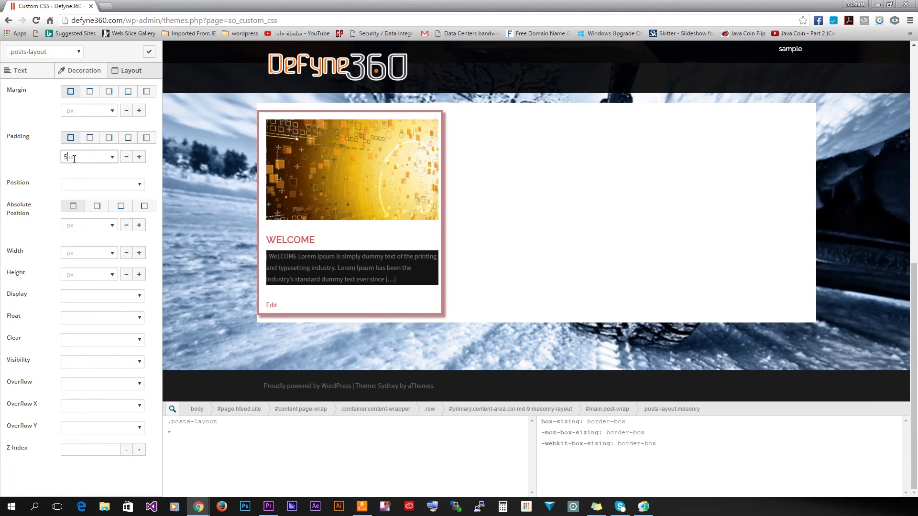
click(70, 139)
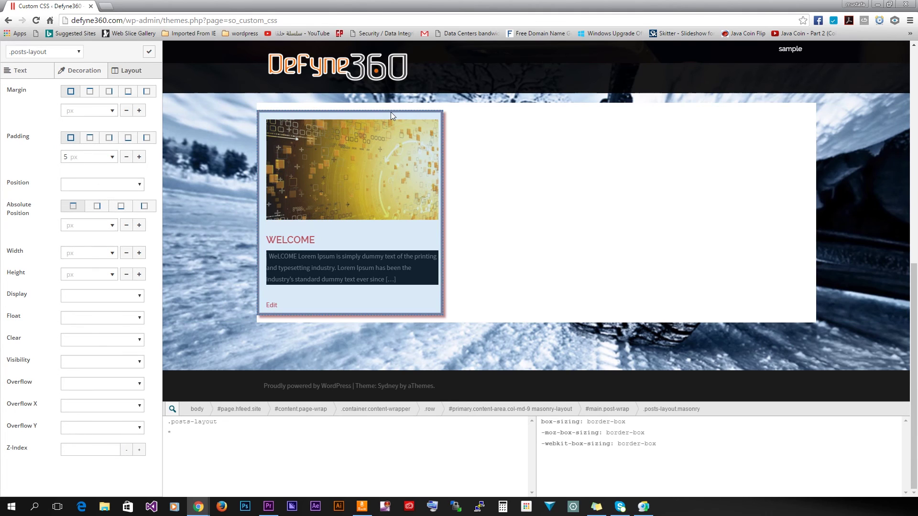
click(391, 113)
drag(70, 157, 56, 158)
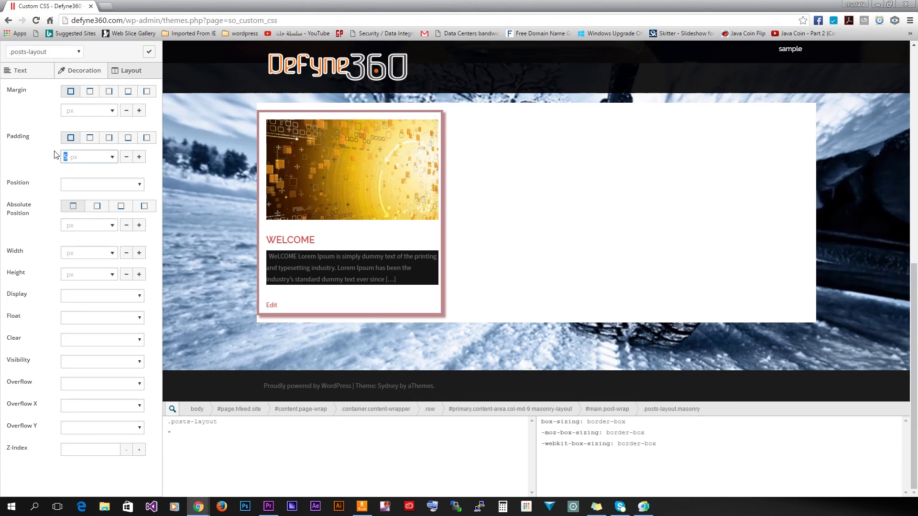
key(BackSpace)
Leave .posts-layout at 10 px padding and select the #main.post-wrap wrapper
click(477, 281)
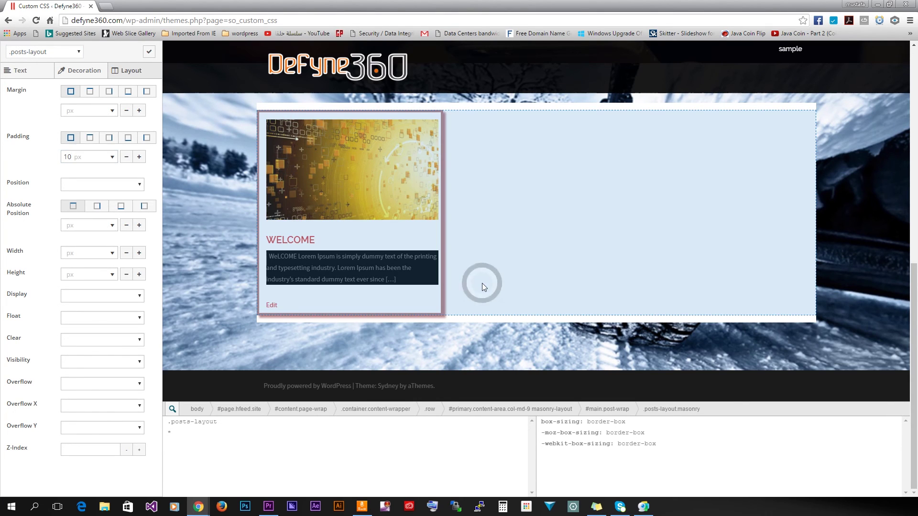
click(391, 370)
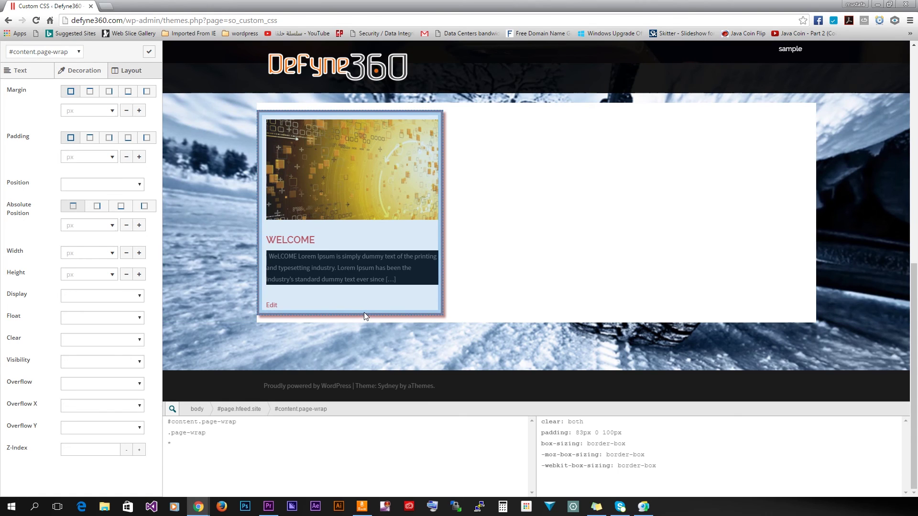
click(363, 312)
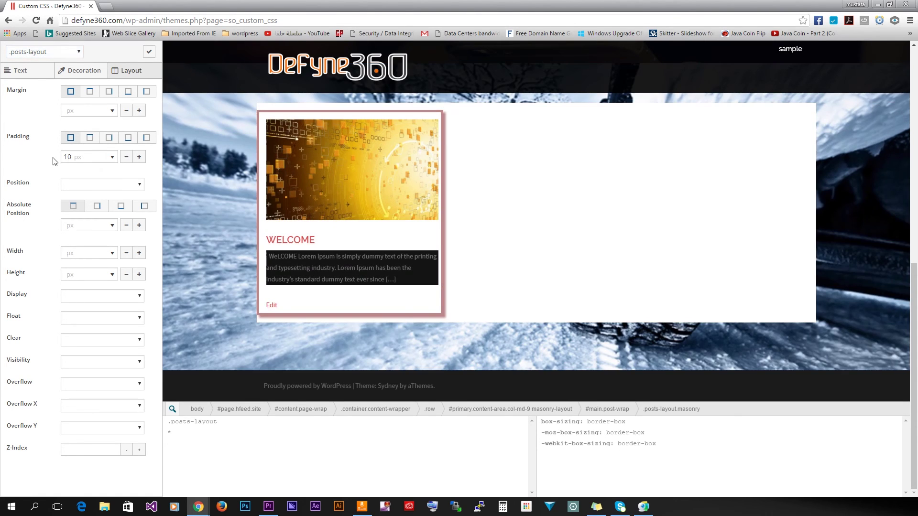
click(68, 158)
double_click(68, 158)
click(529, 213)
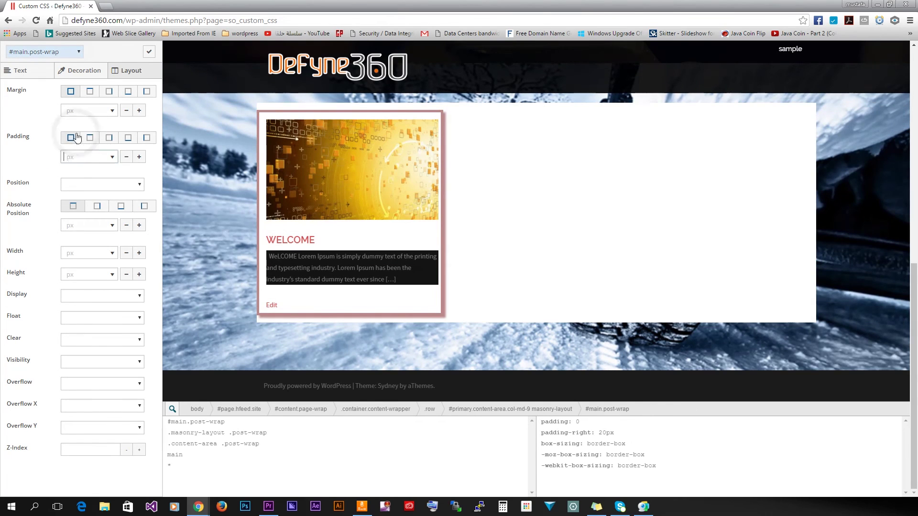
Select the post entry (.content-area .hentry:first-child), try 15 px padding, then delete it
click(329, 157)
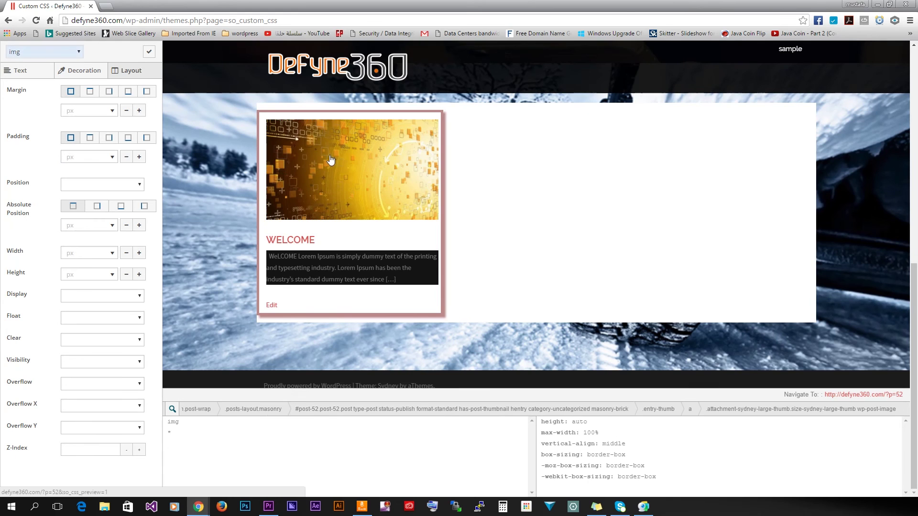
click(380, 299)
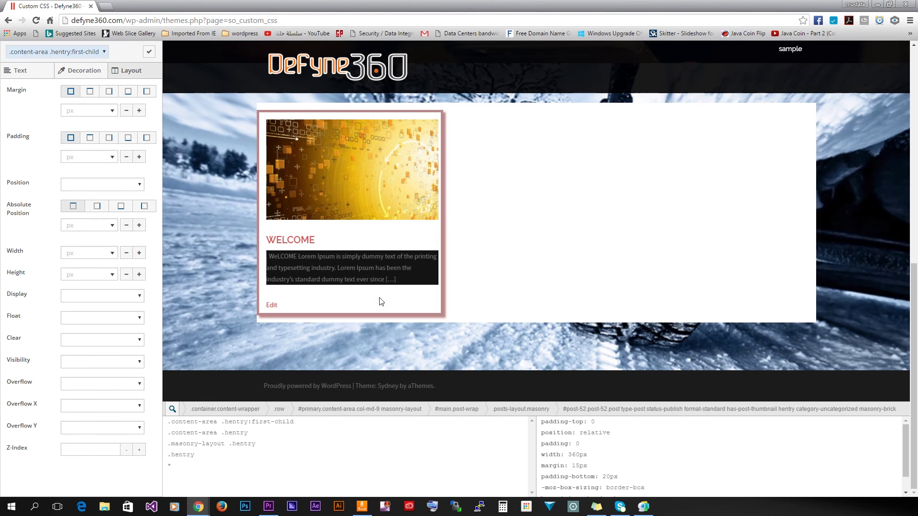
click(73, 158)
text(15)
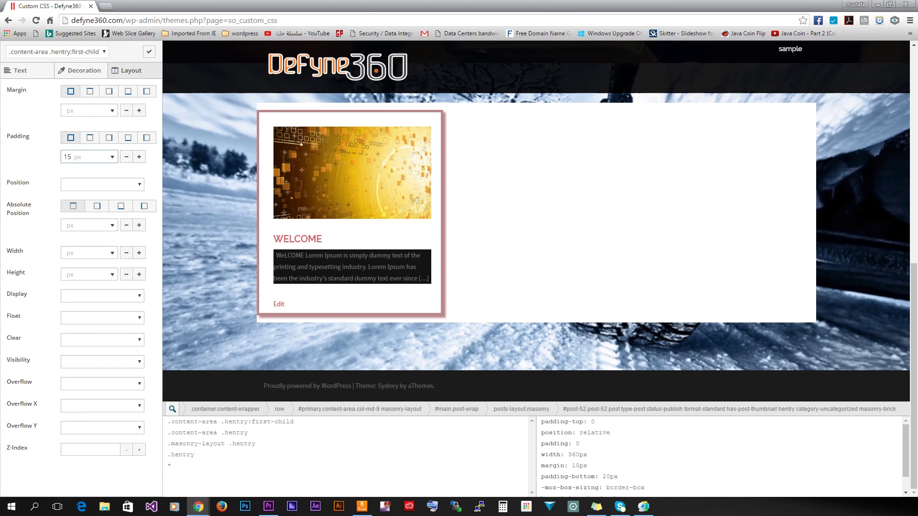
key(BackSpace)
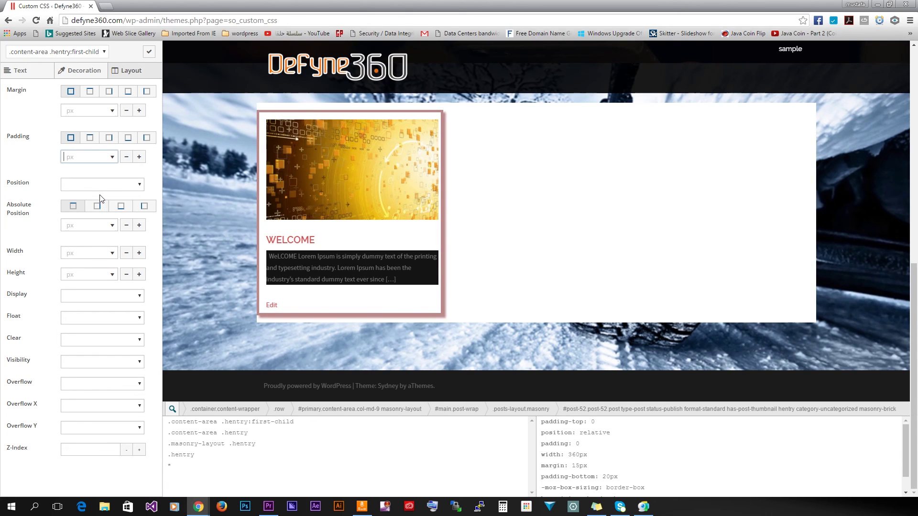
Check the Position and Display options without changing them, then select the WELCOME title link
click(141, 186)
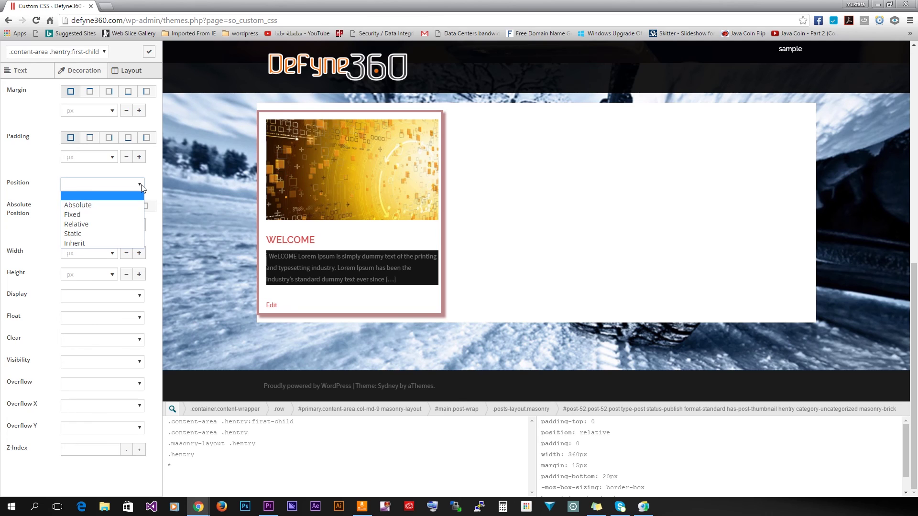
click(141, 186)
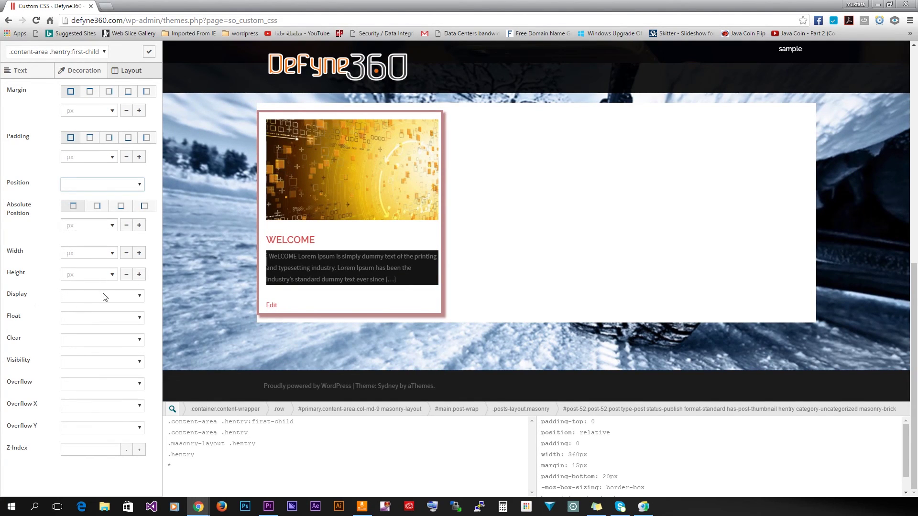
click(141, 296)
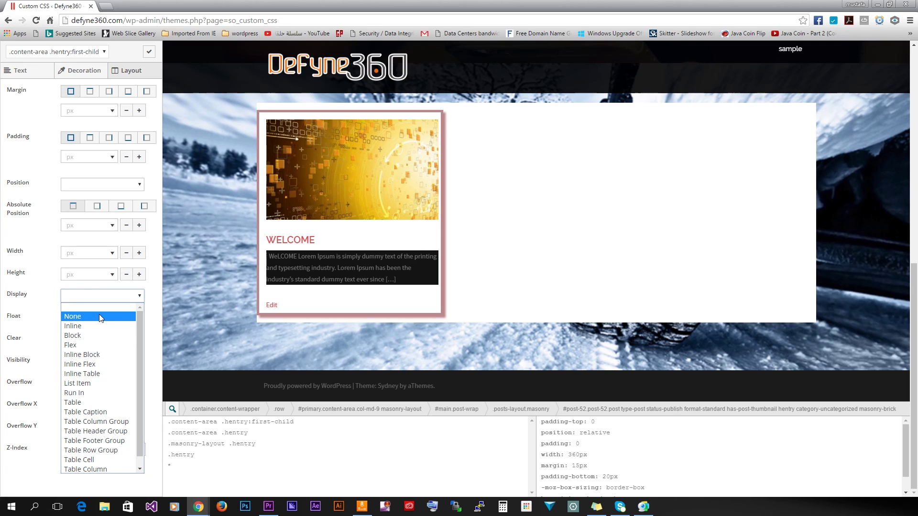
click(300, 241)
click(300, 241)
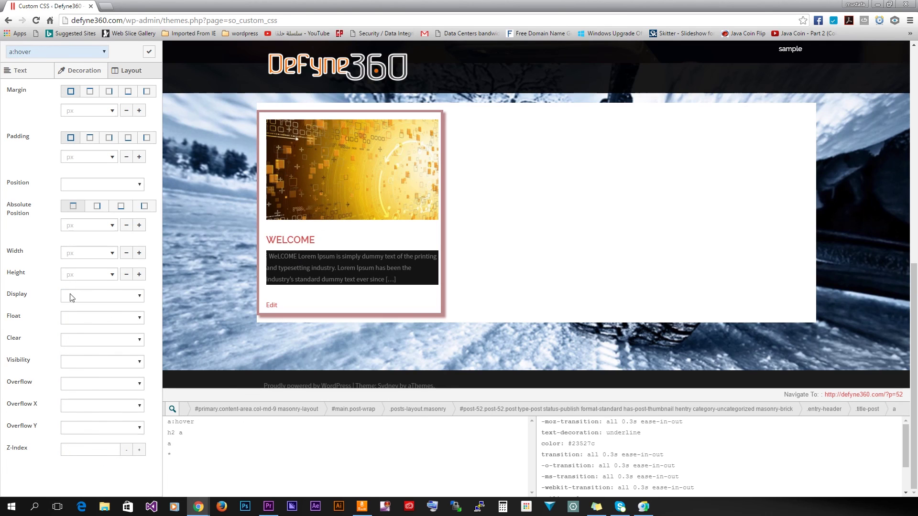
Set the WELCOME link's a:hover Display to None
click(71, 297)
click(72, 306)
click(298, 243)
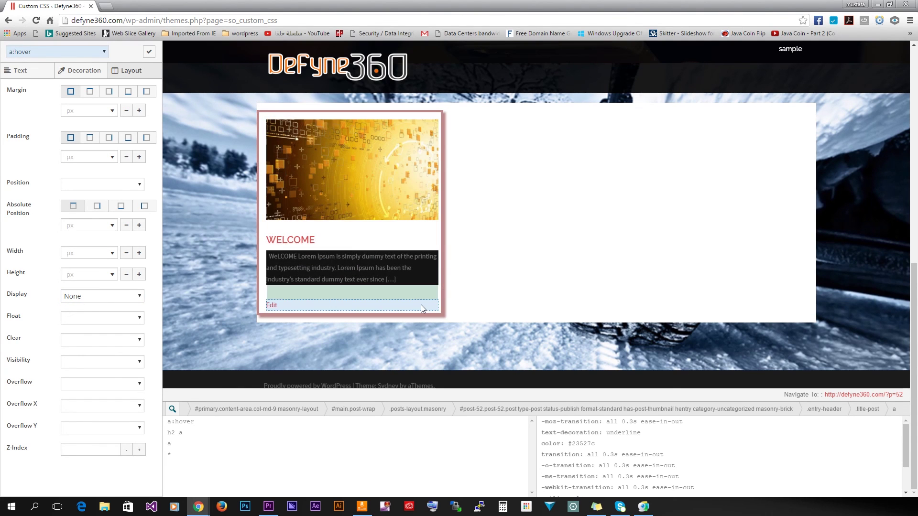
Set .posts-layout Display to None, then reset it to blank so the card reappears
click(404, 310)
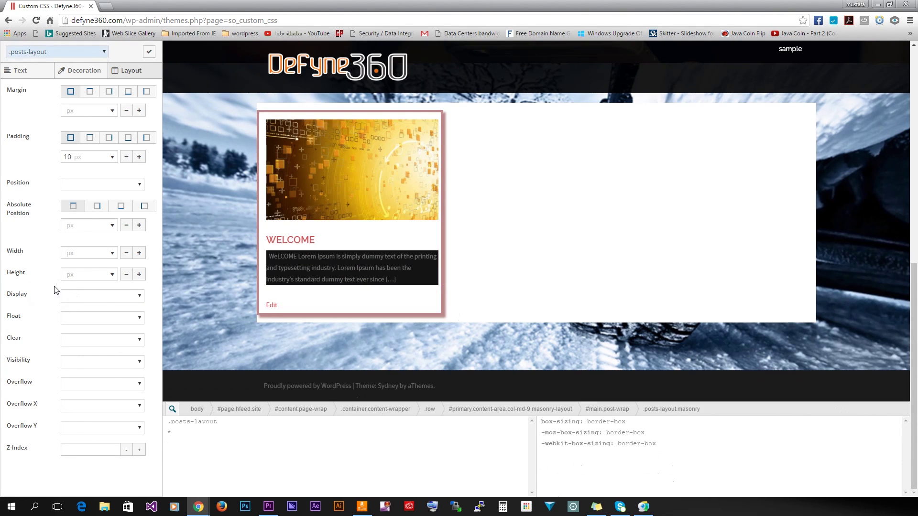
click(72, 297)
click(79, 319)
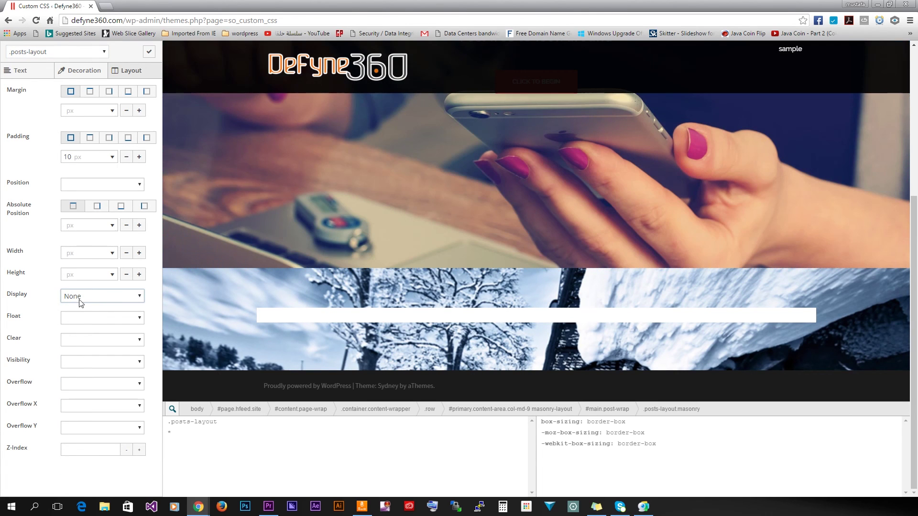
click(82, 300)
click(84, 309)
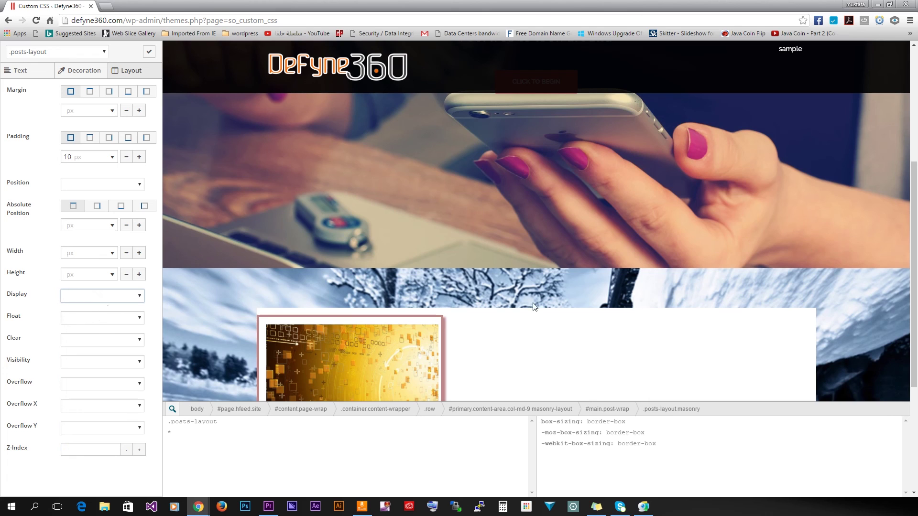